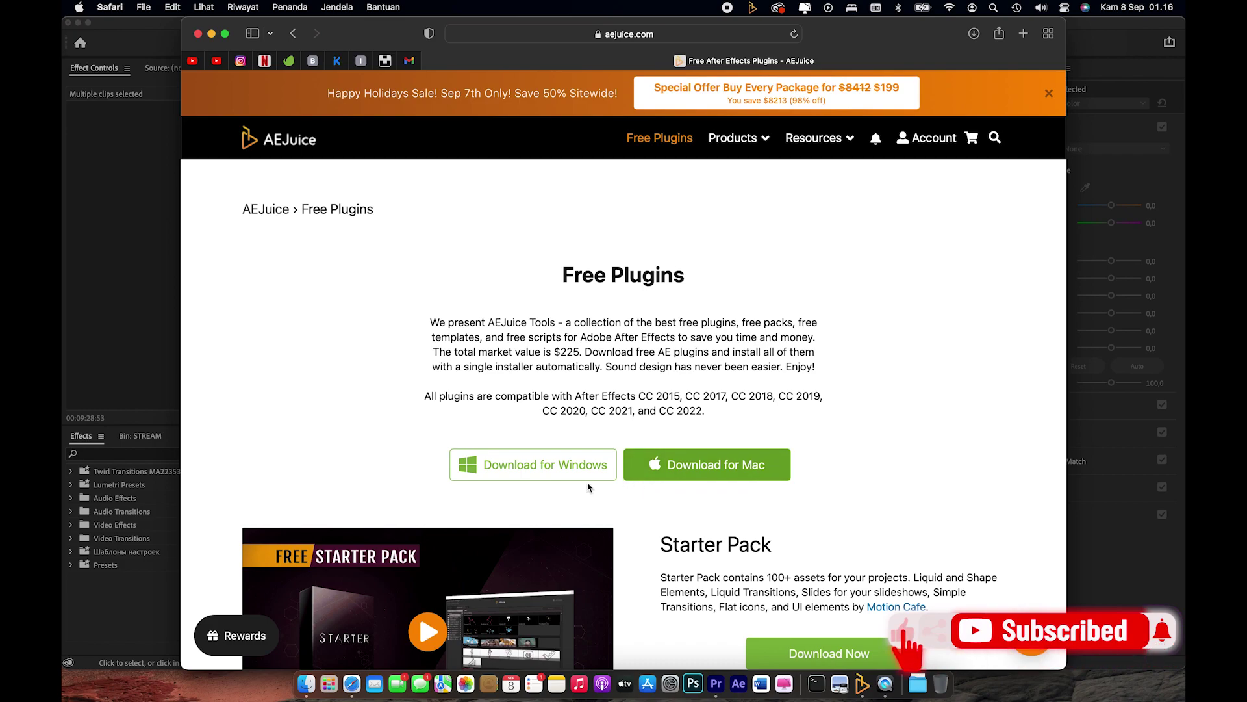
- Check the browser's recent downloads and examine the free packs offered on the AEJuice Free Plugins page
click(976, 33)
scroll(986, 252, down, 1)
scroll(985, 252, down, 2)
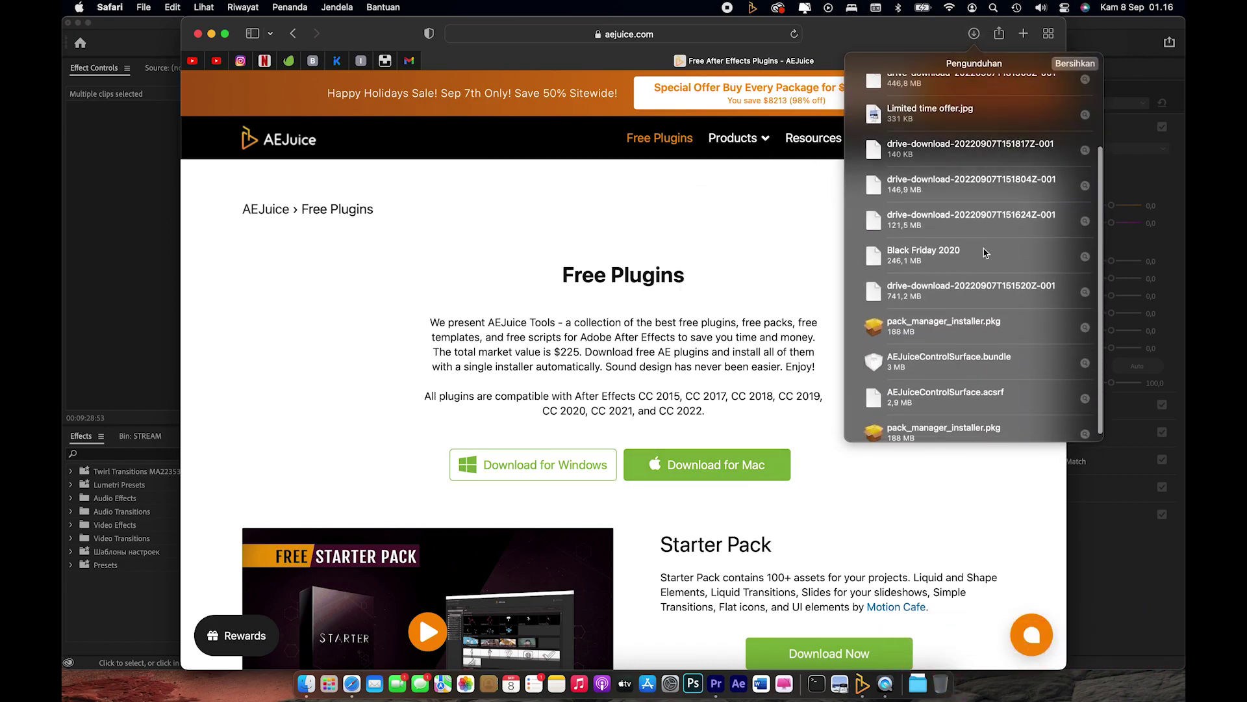
click(748, 483)
scroll(748, 483, down, 5)
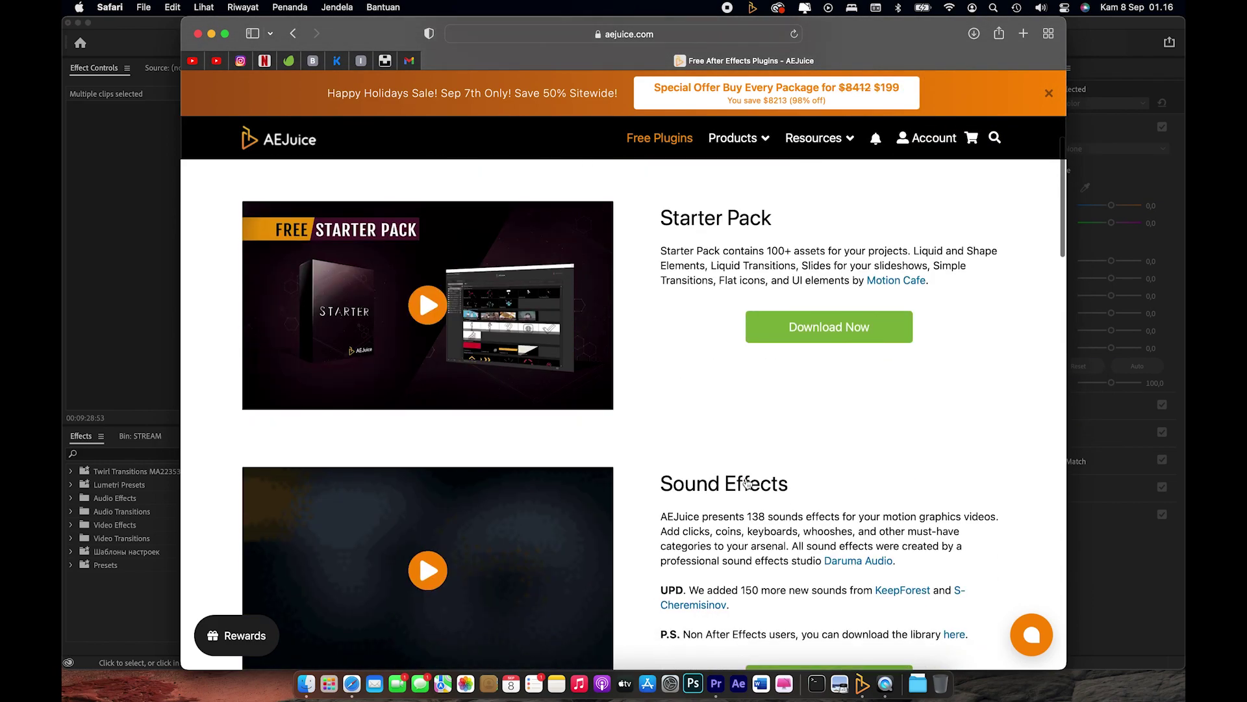
scroll(585, 227, up, 2)
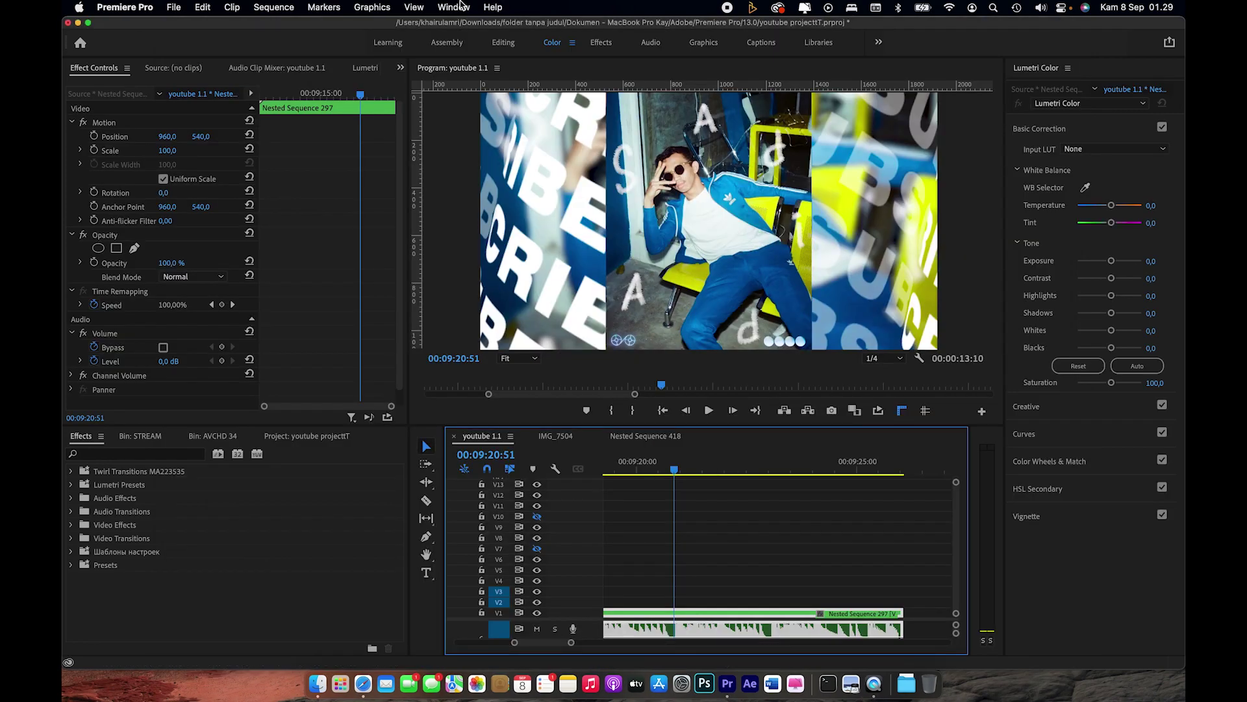
- Open the AEJuice Pack Manager 4 extension in Premiere Pro
click(454, 7)
mouse_move(481, 68)
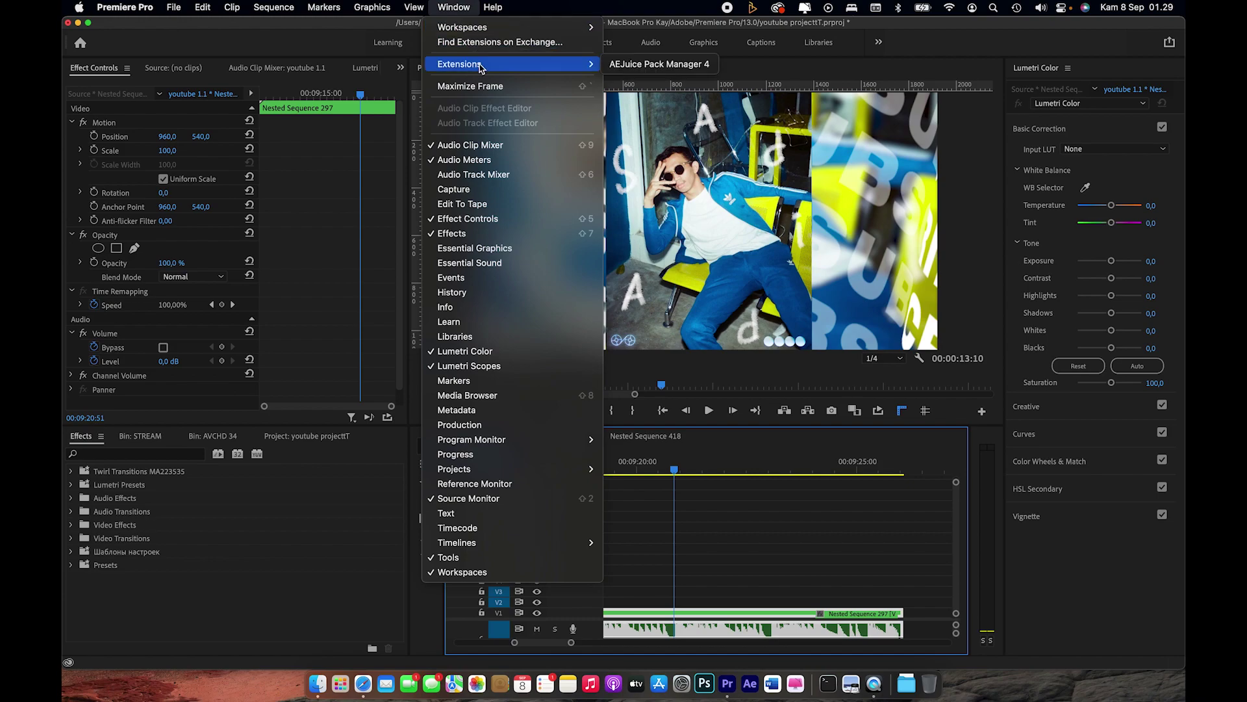
click(650, 65)
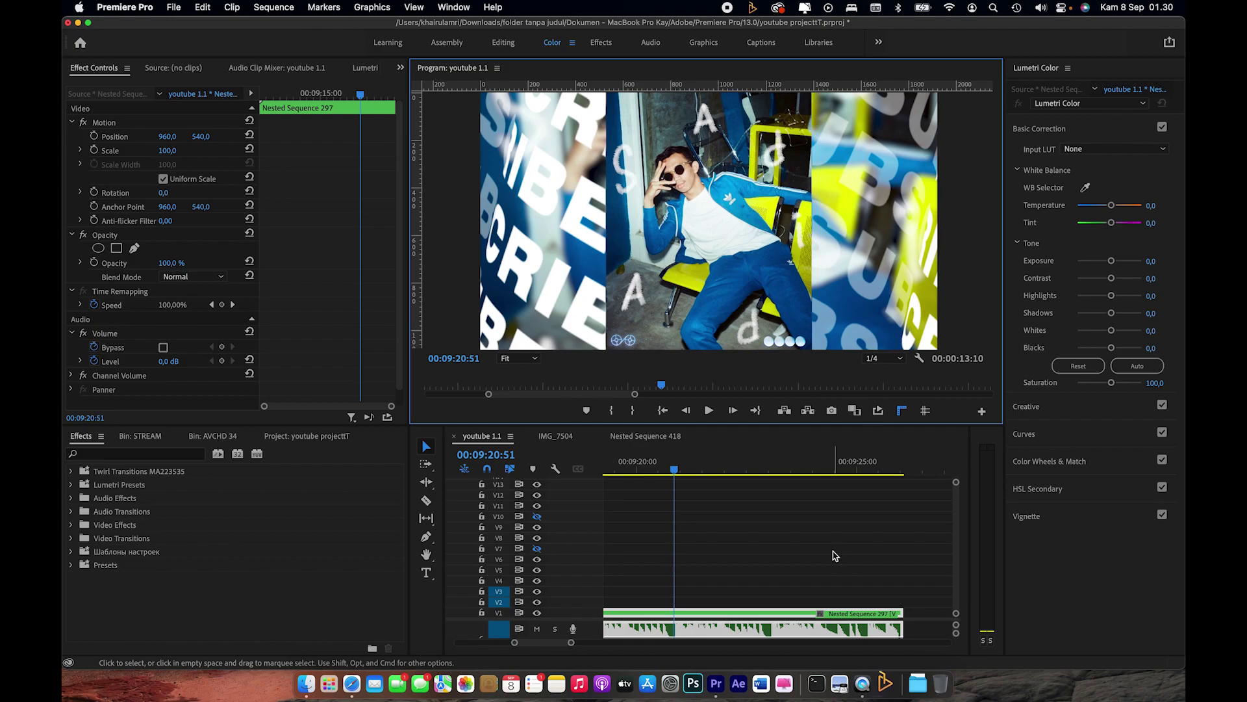
click(162, 153)
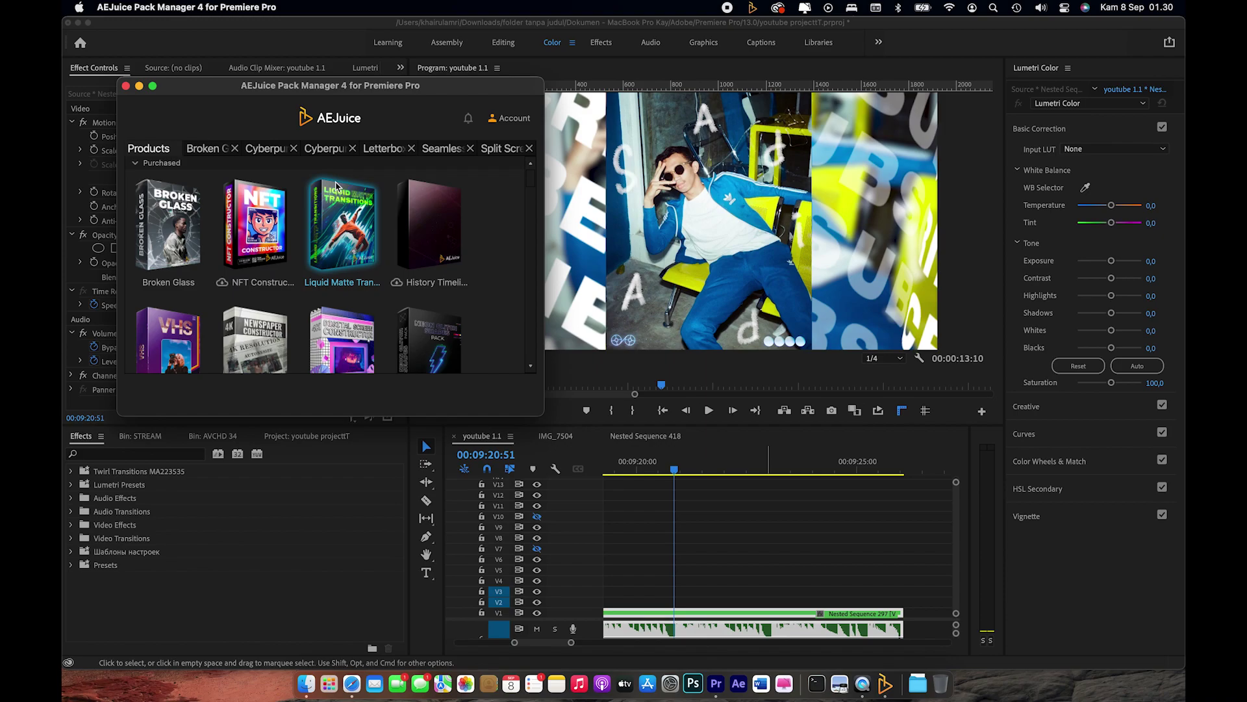
click(503, 123)
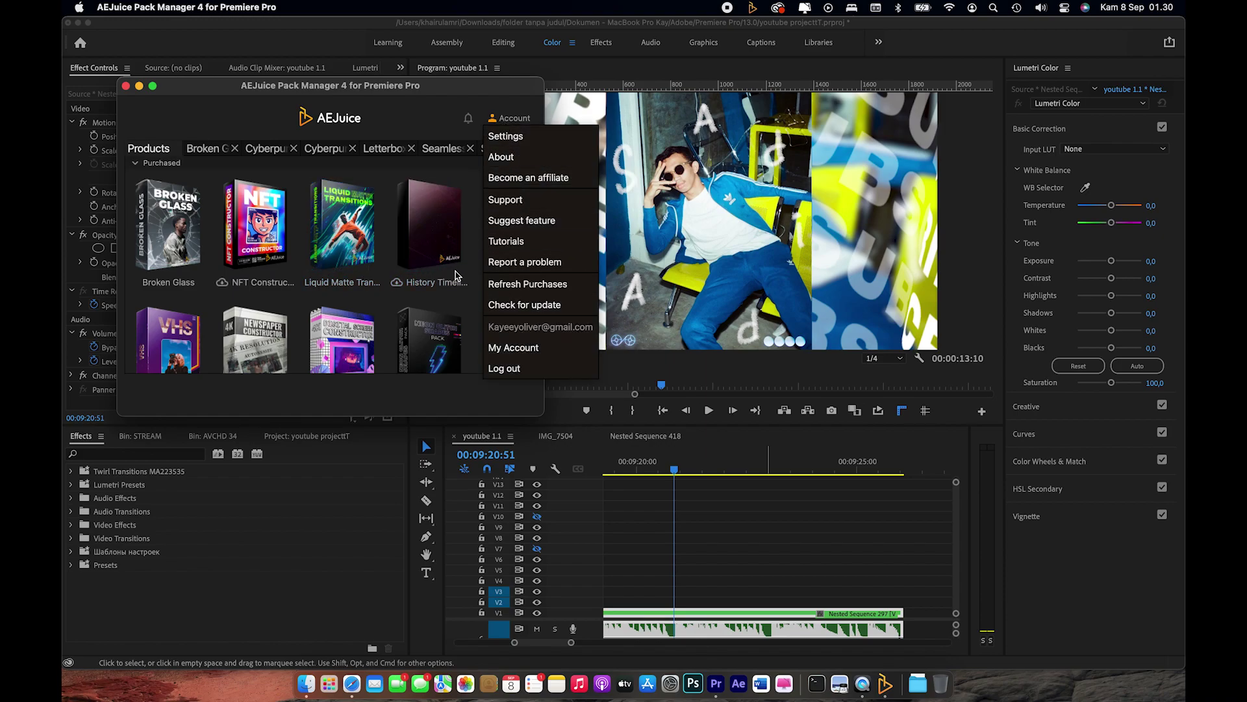
click(464, 310)
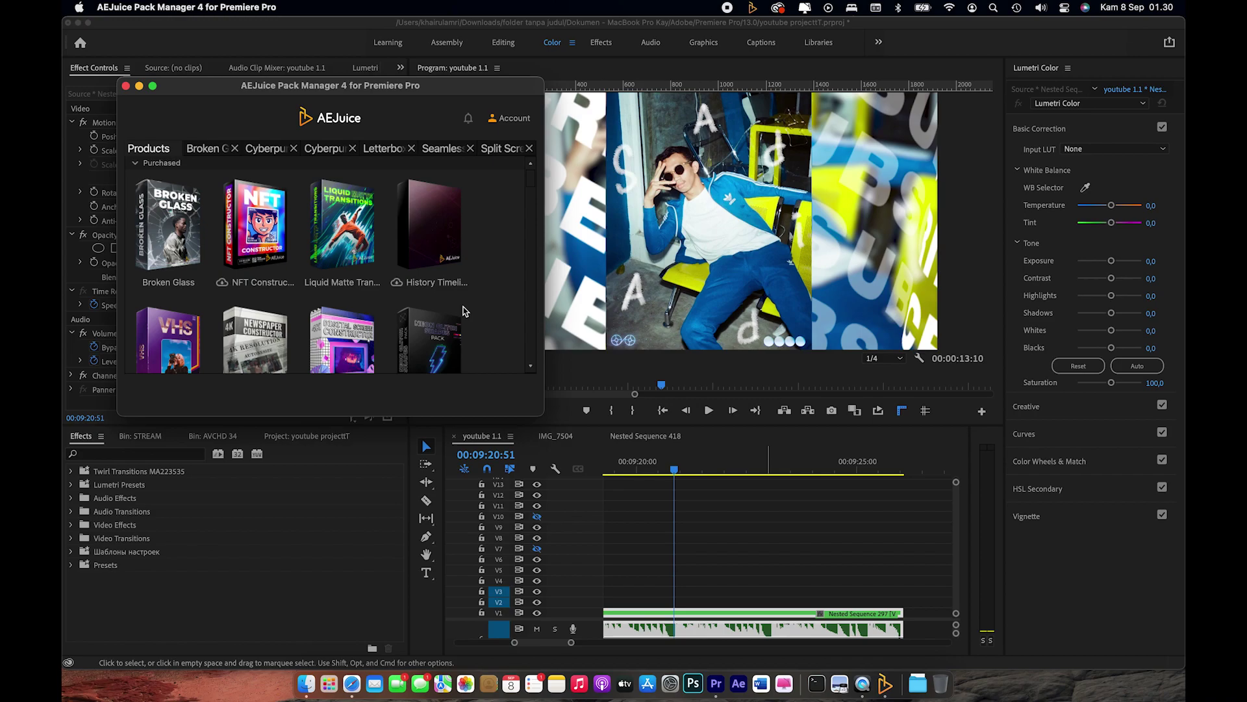
click(152, 88)
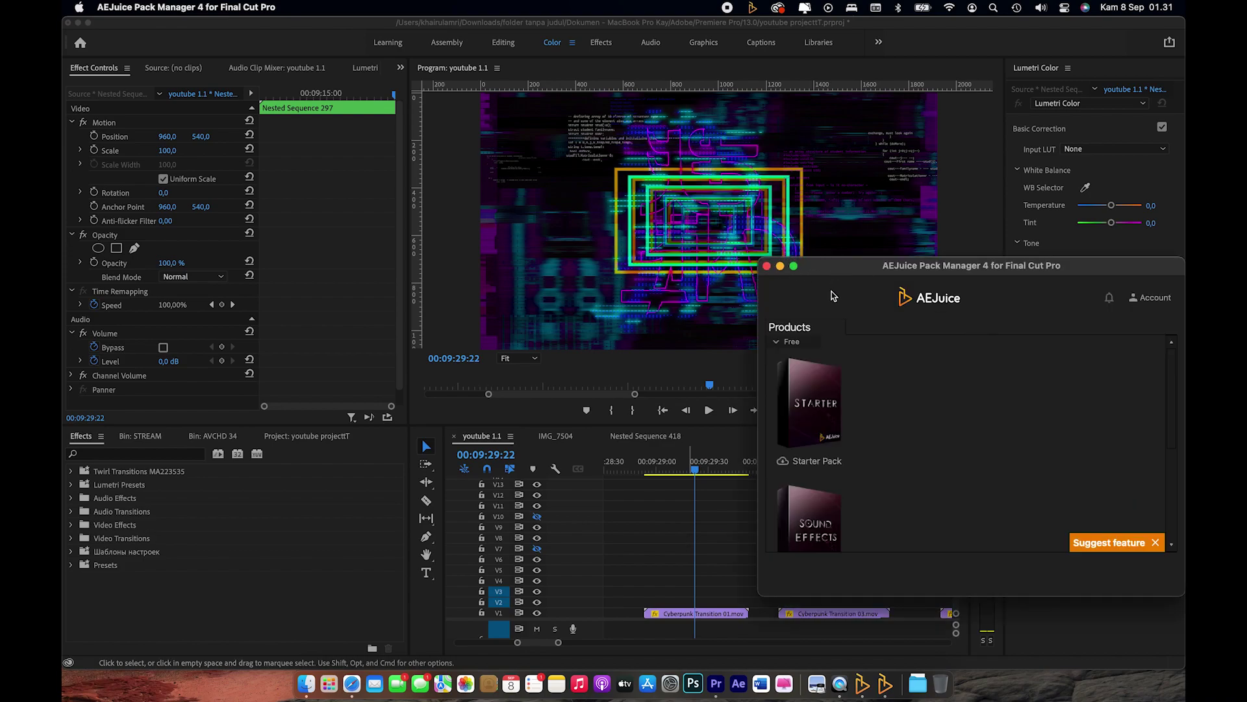
- Enlarge the Pack Manager and start downloading the Broken Glass, Liquid Matte Transitions, Burning Transitions and Light Swipe Transitions packs
click(794, 267)
click(126, 282)
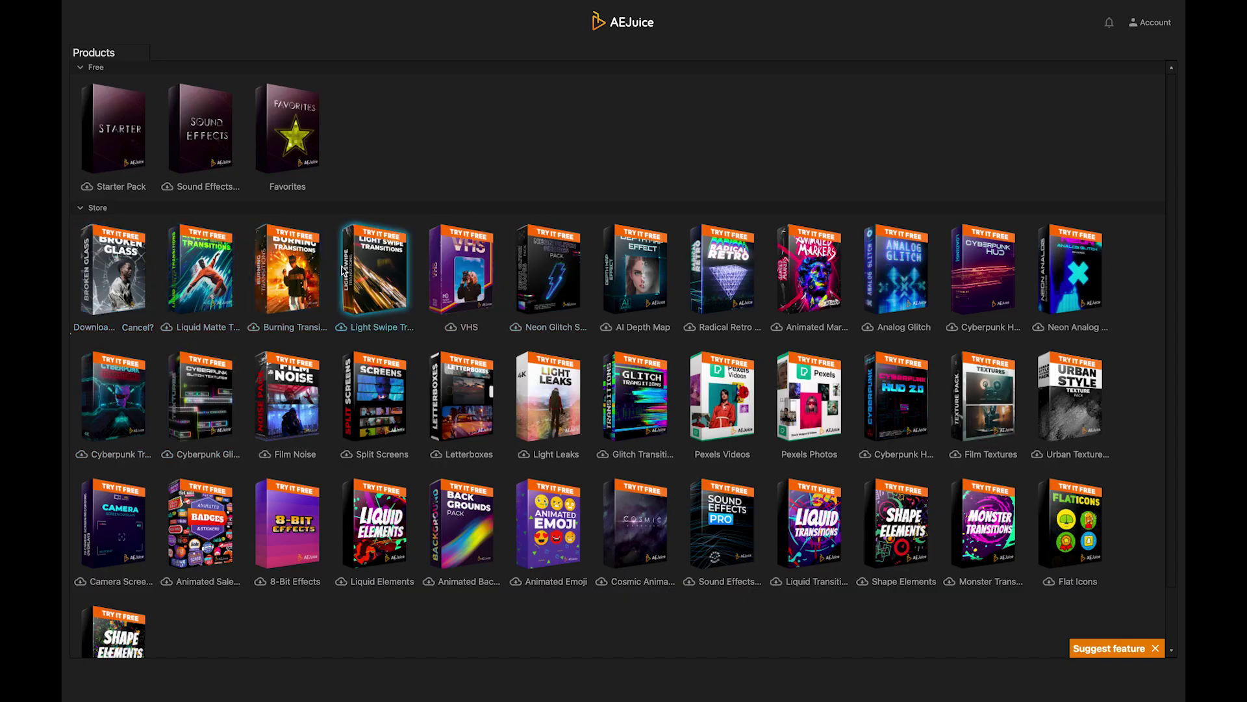
click(217, 289)
click(287, 282)
click(402, 288)
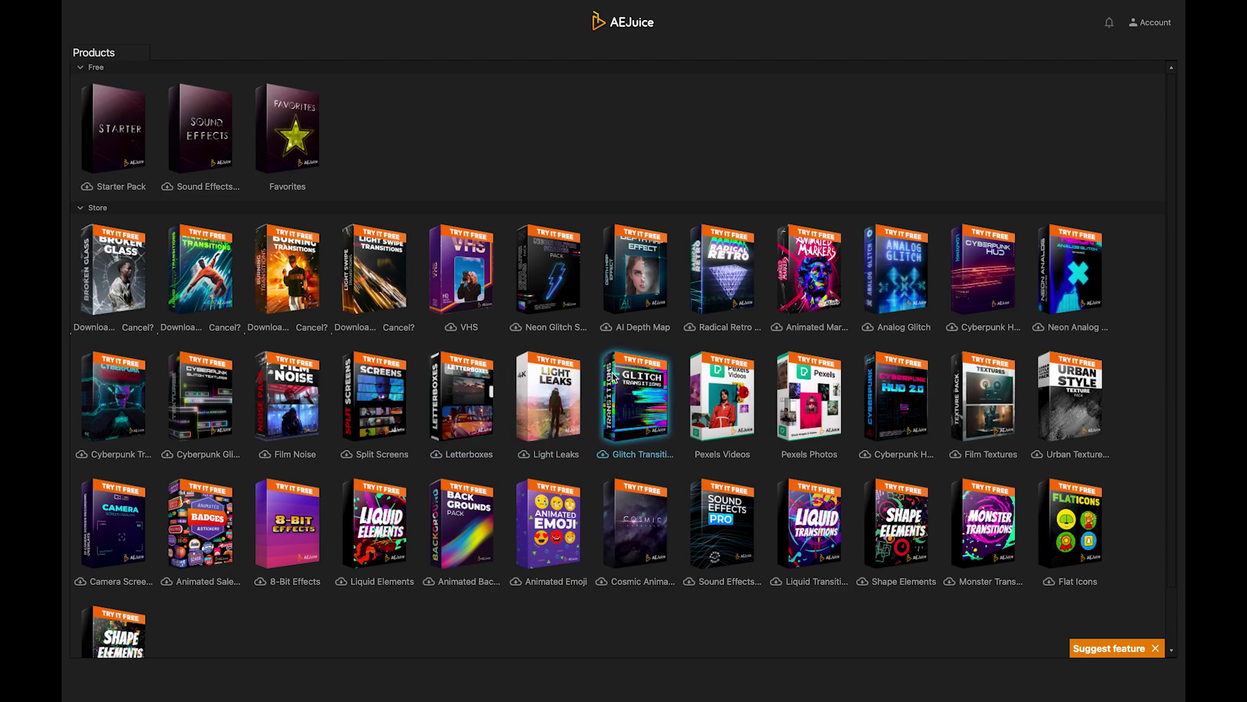
- Open the purchased Cyberpunk Transitions pack and import Cyberpunk Transition 18
mouse_move(98, 12)
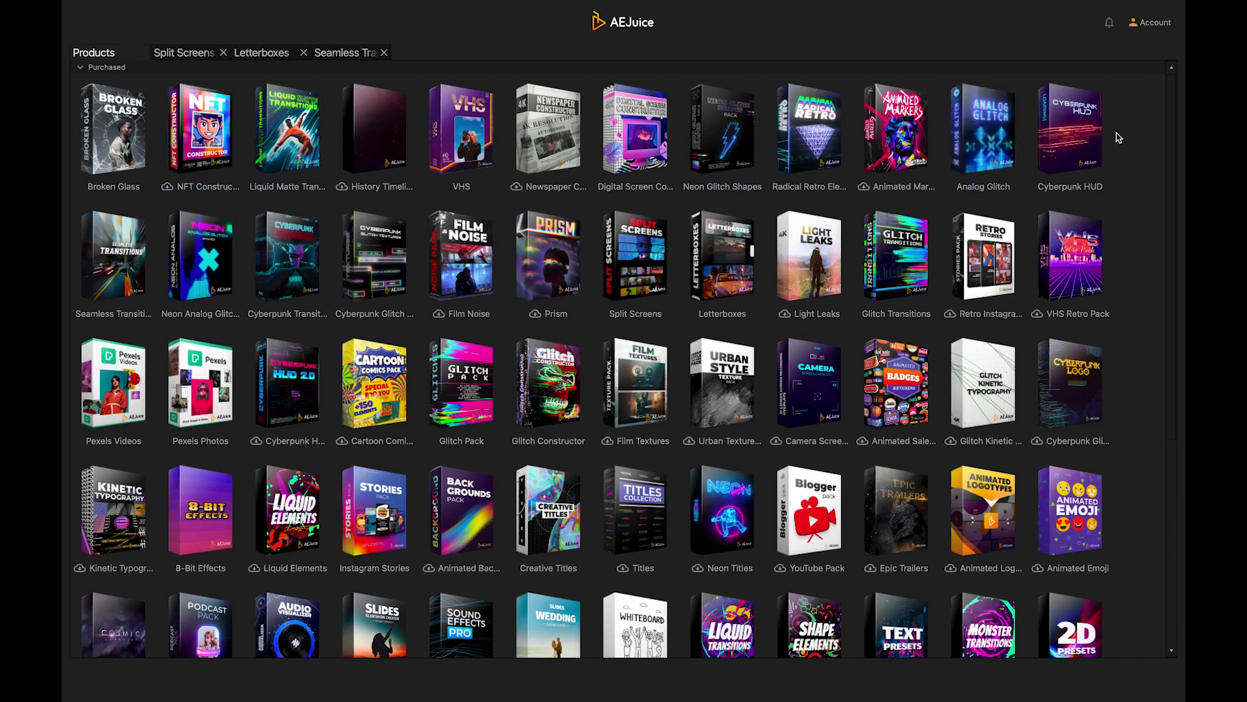
scroll(350, 204, down, 1)
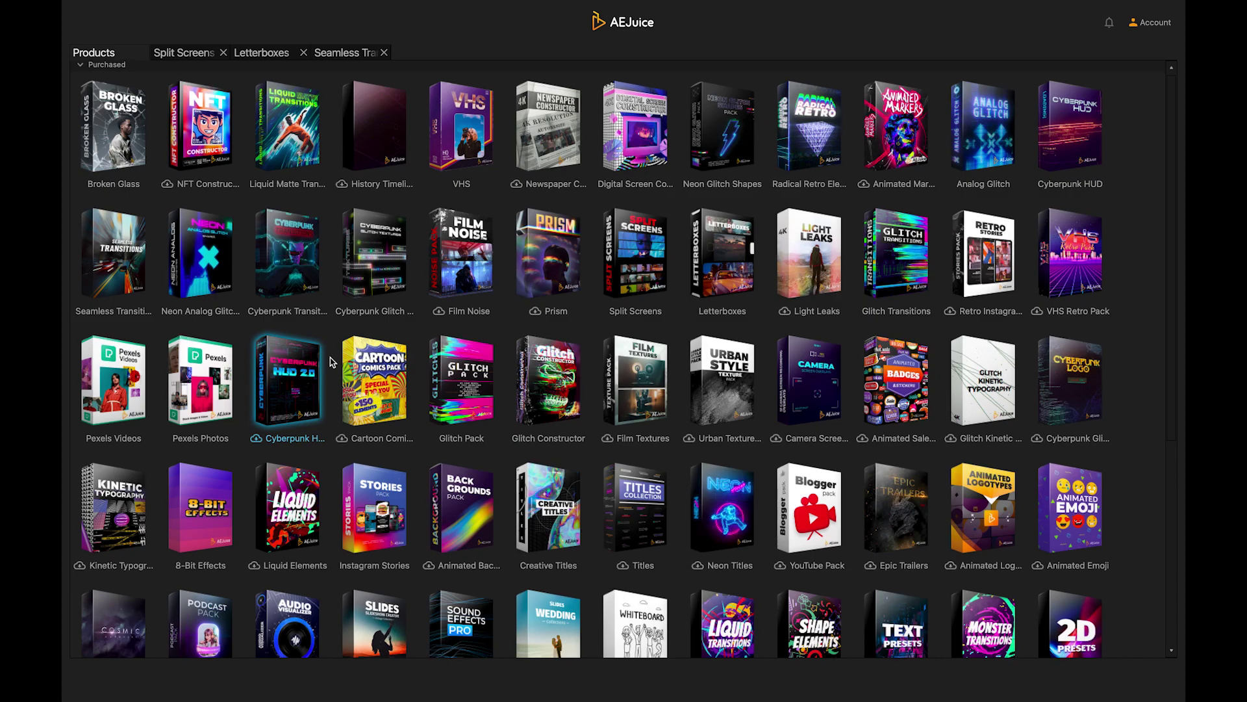
scroll(331, 362, down, 5)
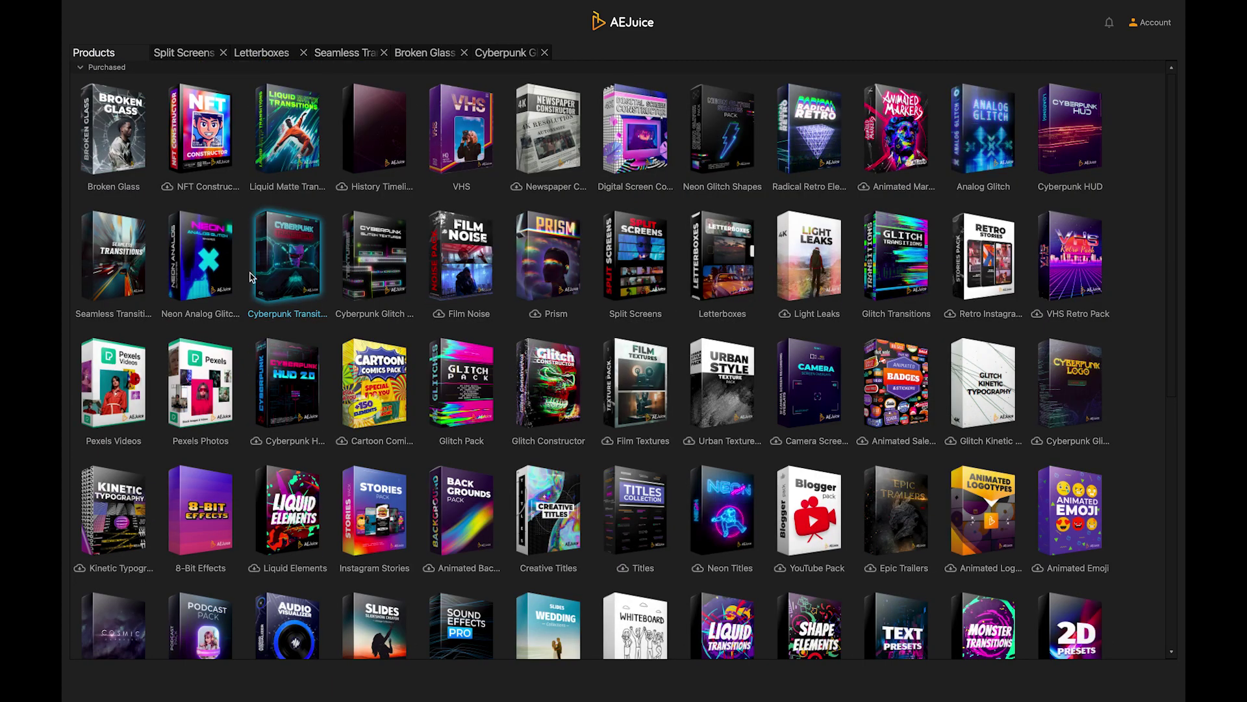
double_click(263, 280)
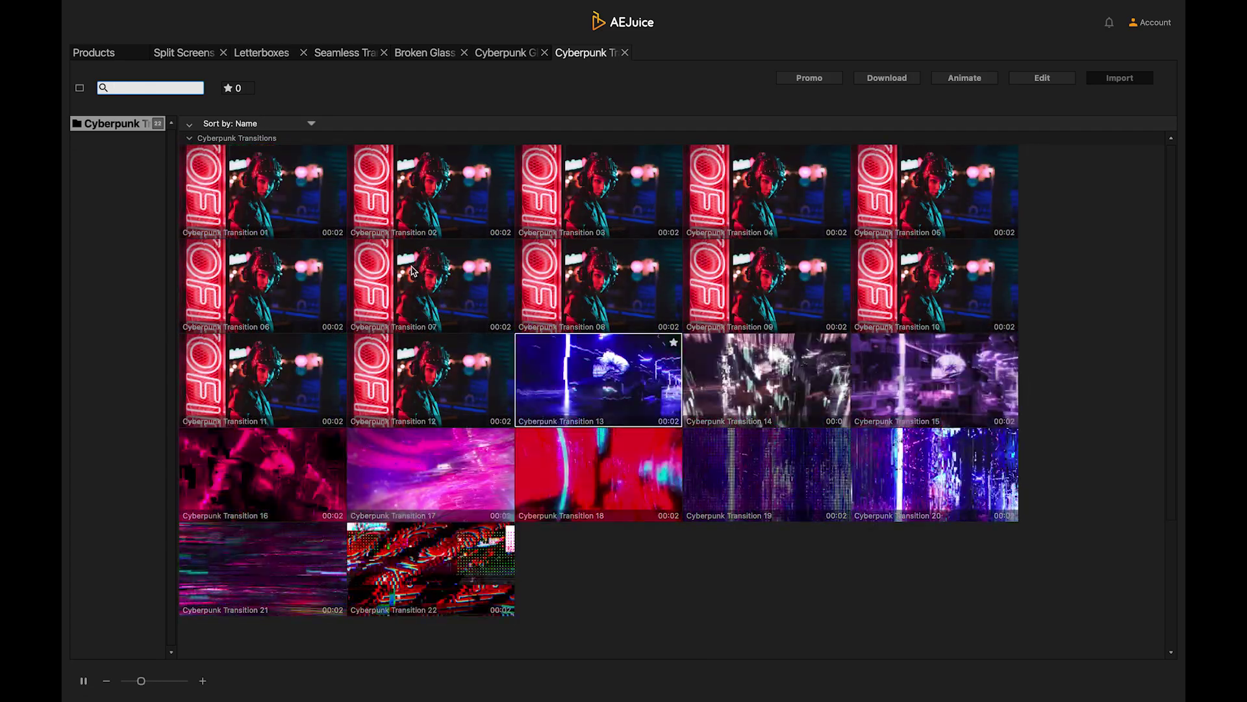
click(562, 479)
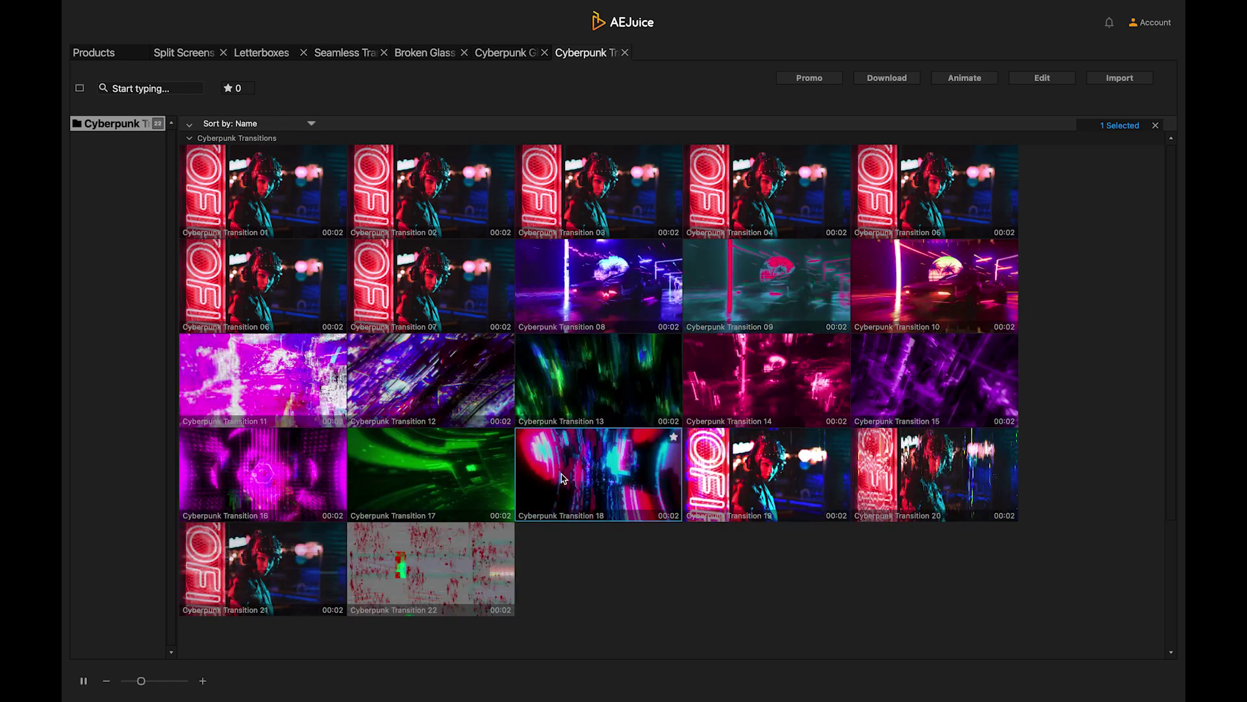
double_click(562, 478)
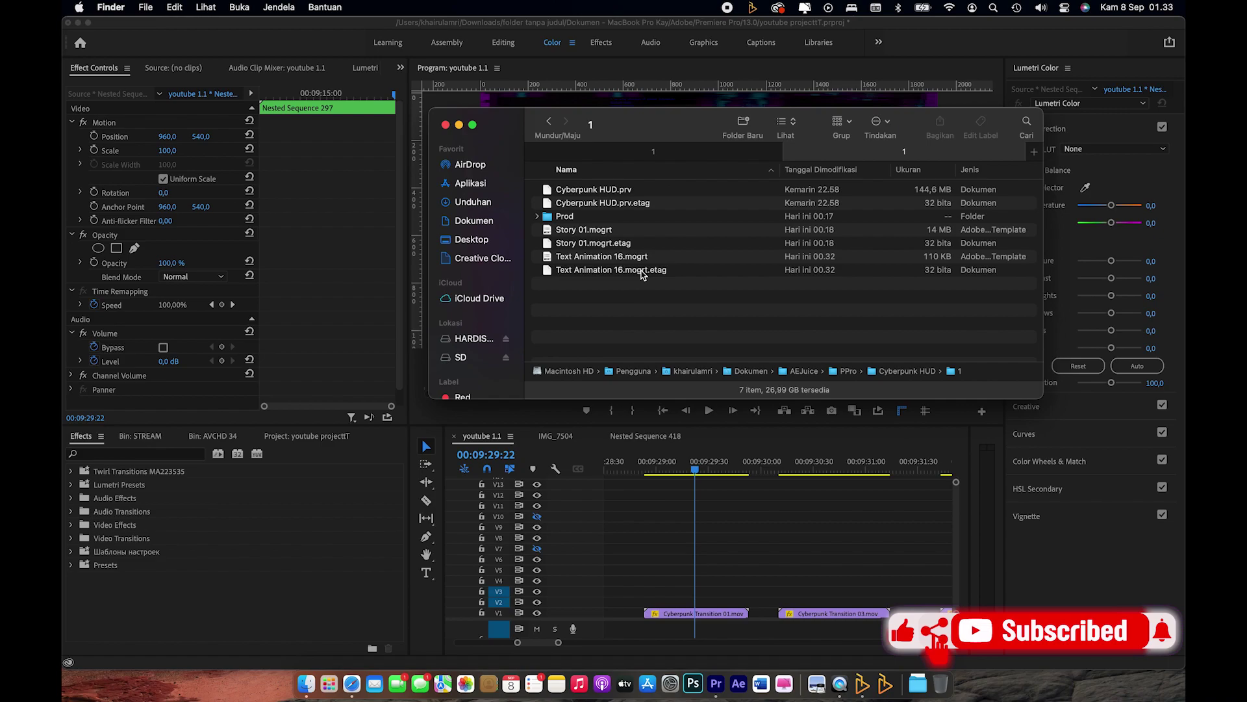
- In Finder, browse the PPro folder to subfolder 1 of Cyberpunk Transitions and select Cyberpunk Transition 01.mov
click(550, 125)
click(550, 125)
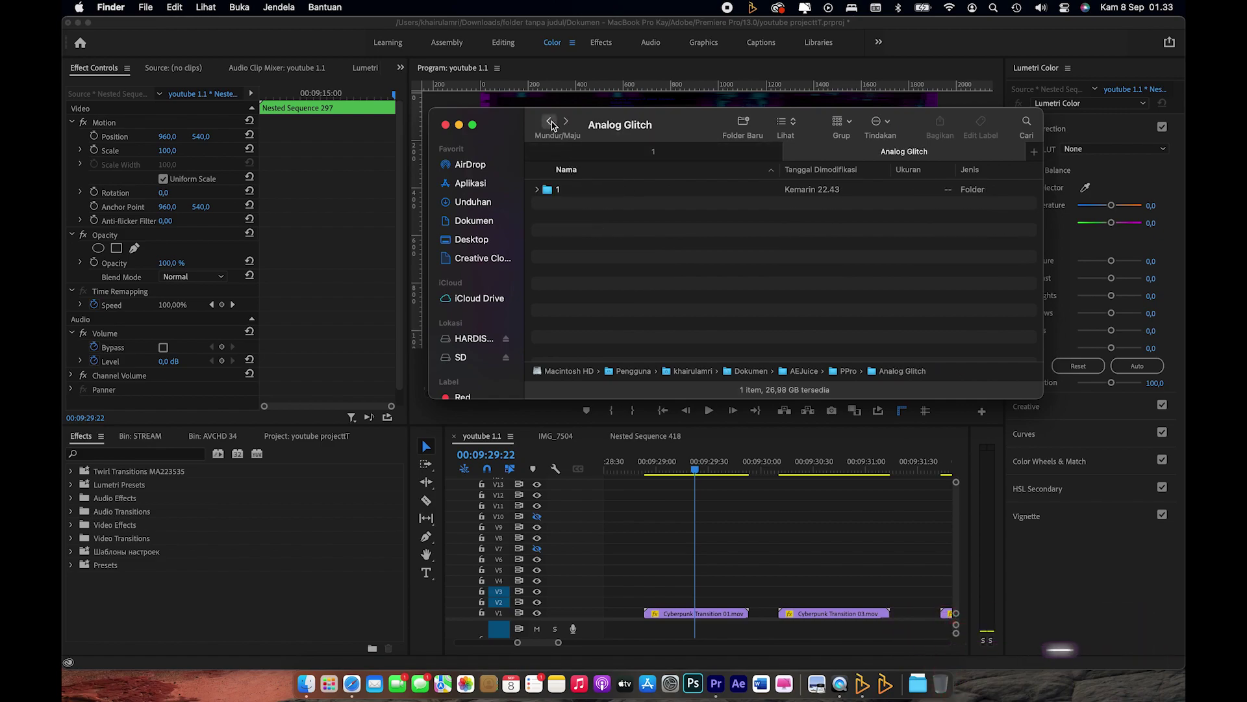
click(550, 125)
click(623, 272)
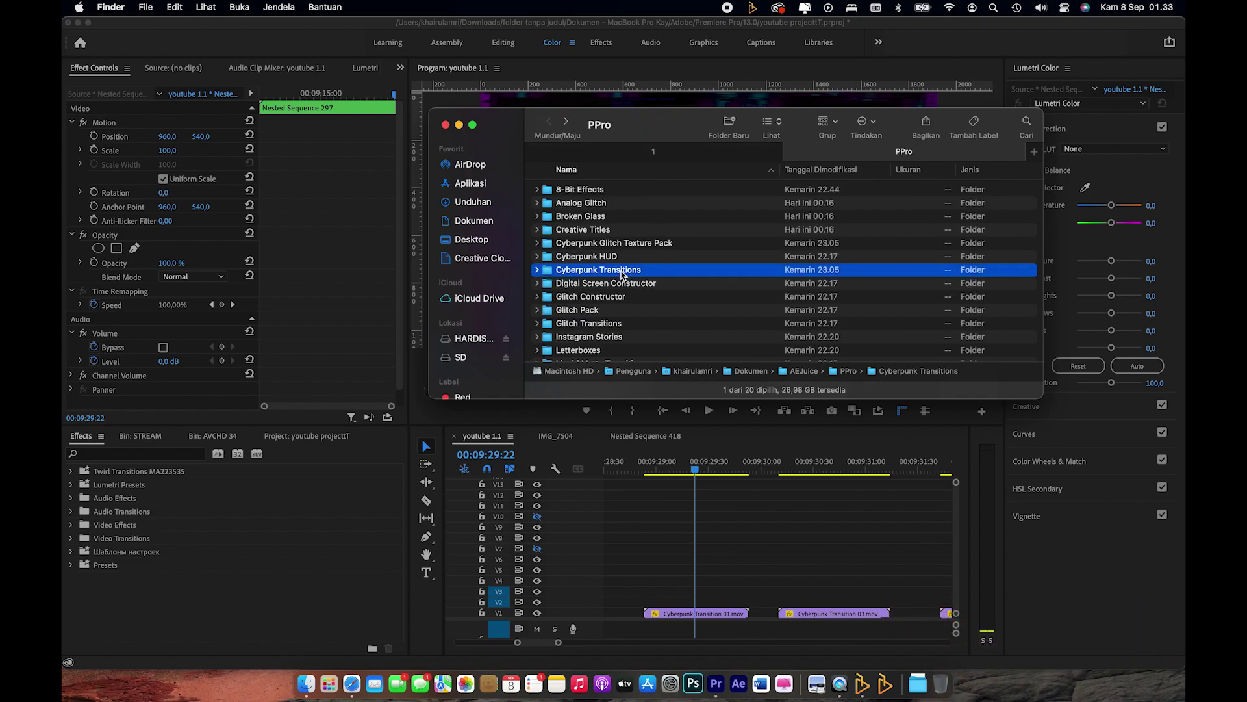
double_click(622, 273)
click(559, 189)
double_click(558, 189)
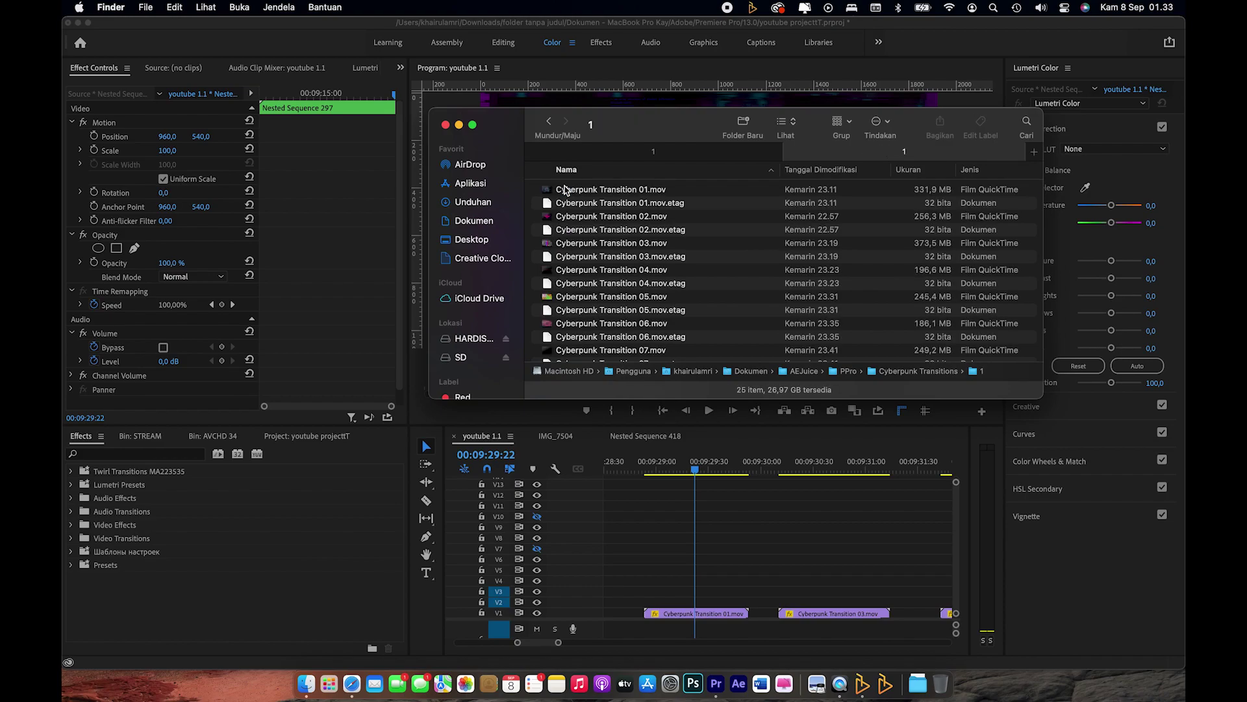
click(601, 190)
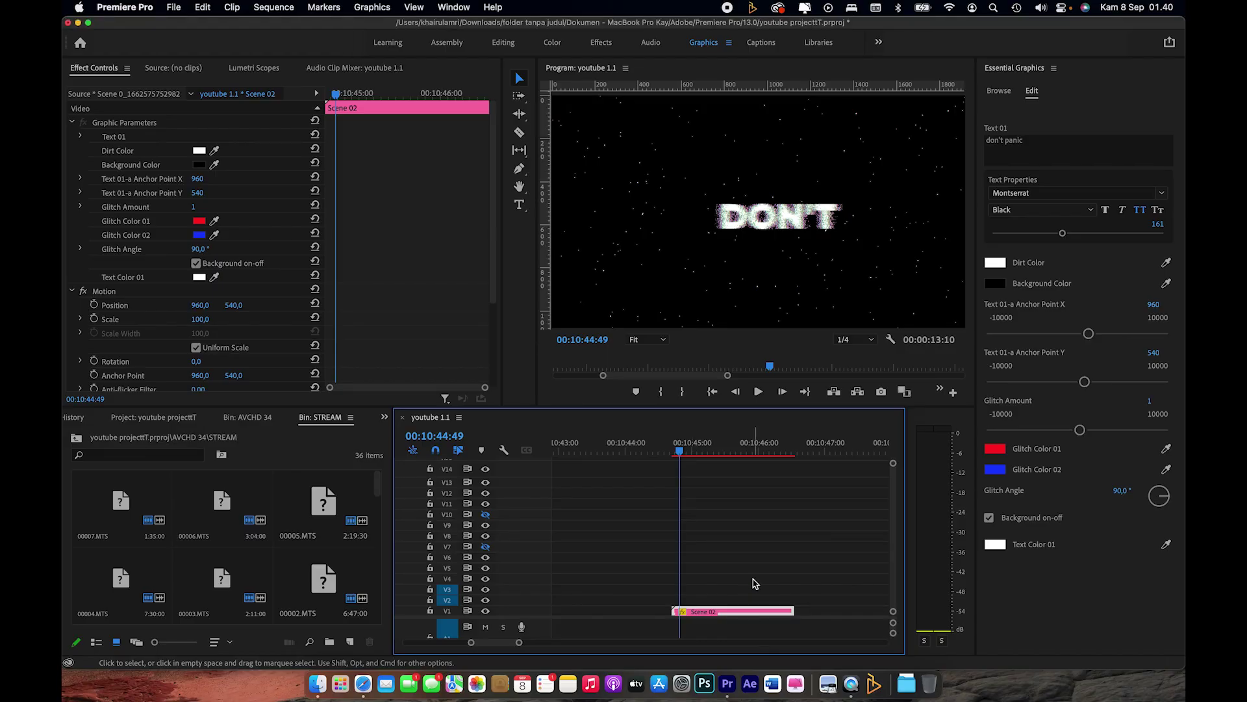
- Replace the Text 01 wording of the Scene 02 title with the channel's name and check its font options
click(1051, 151)
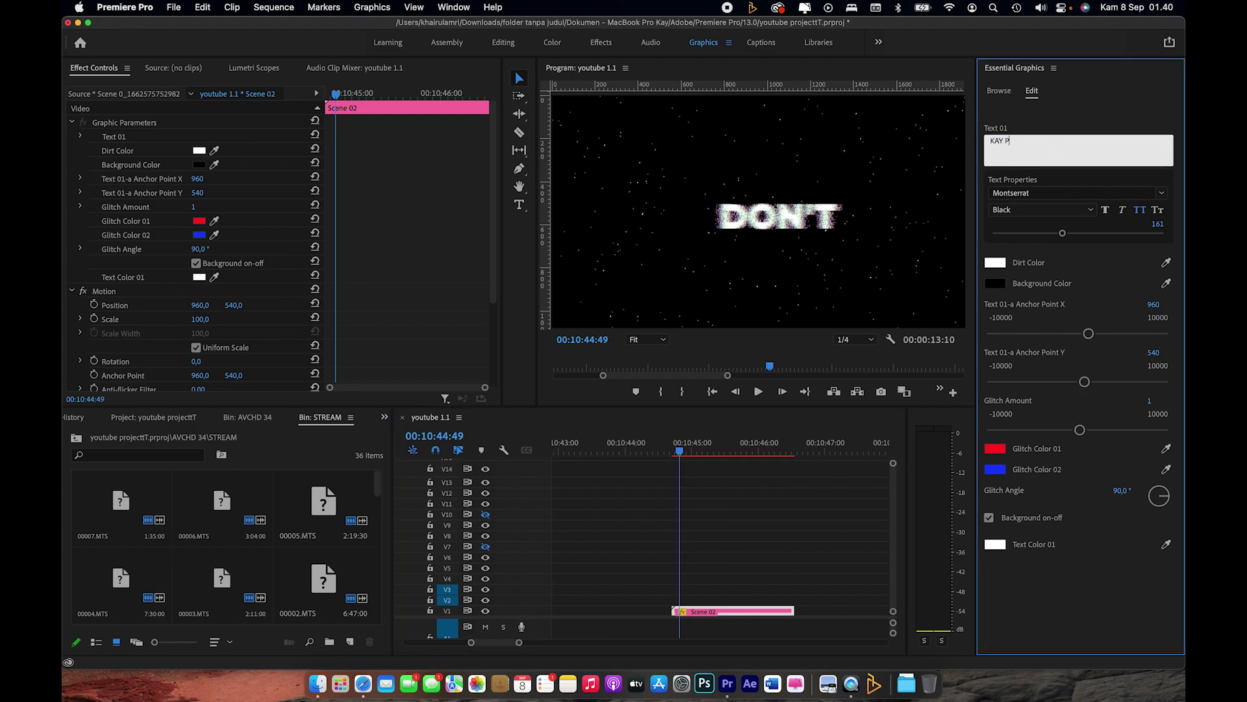
click(850, 486)
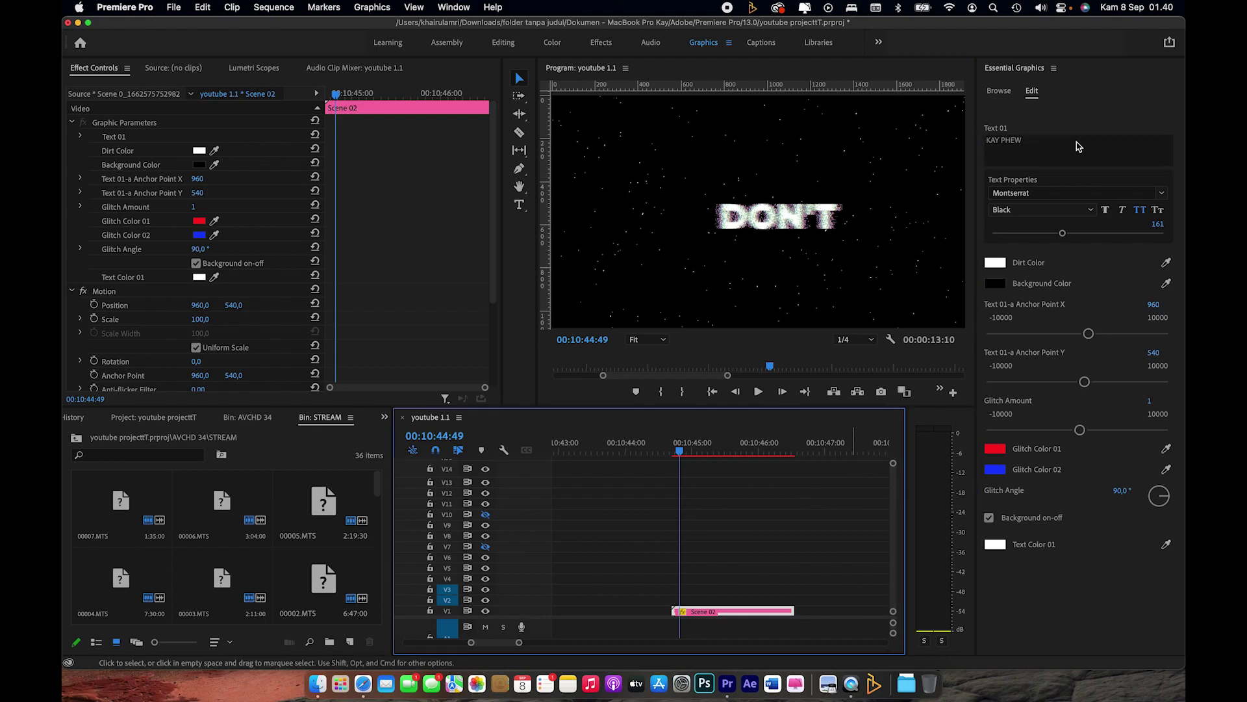
click(731, 608)
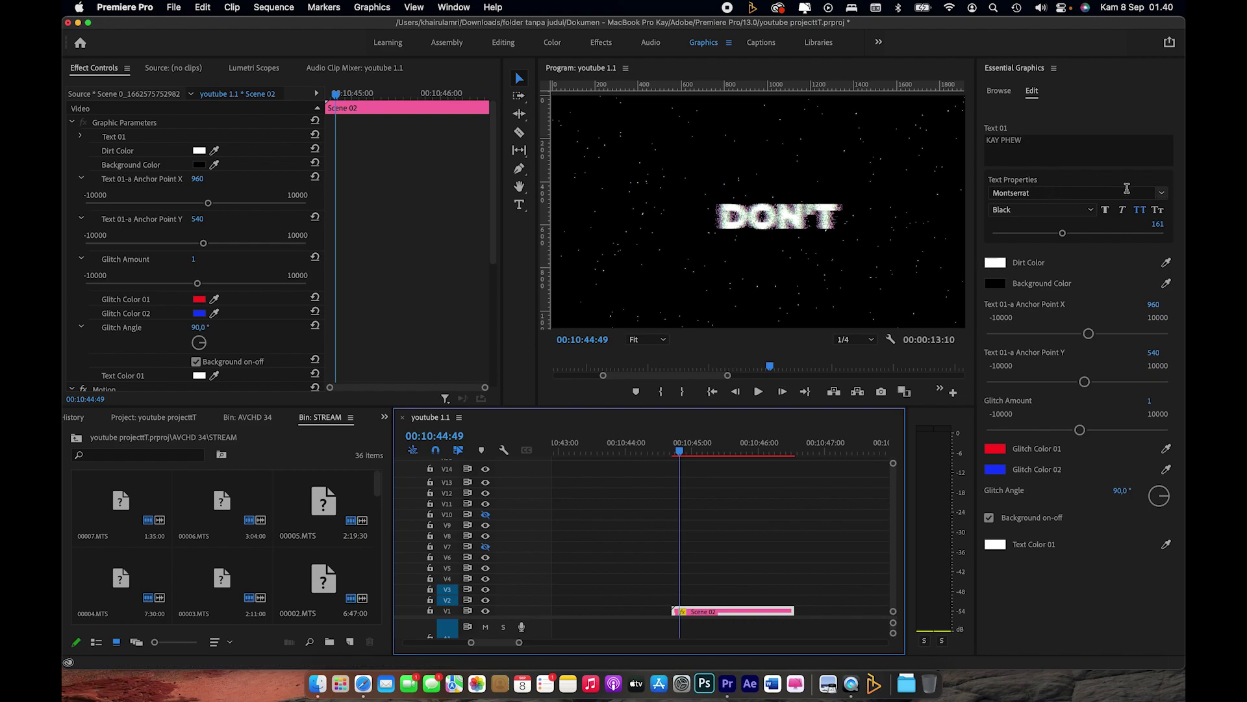
click(1163, 194)
click(1124, 183)
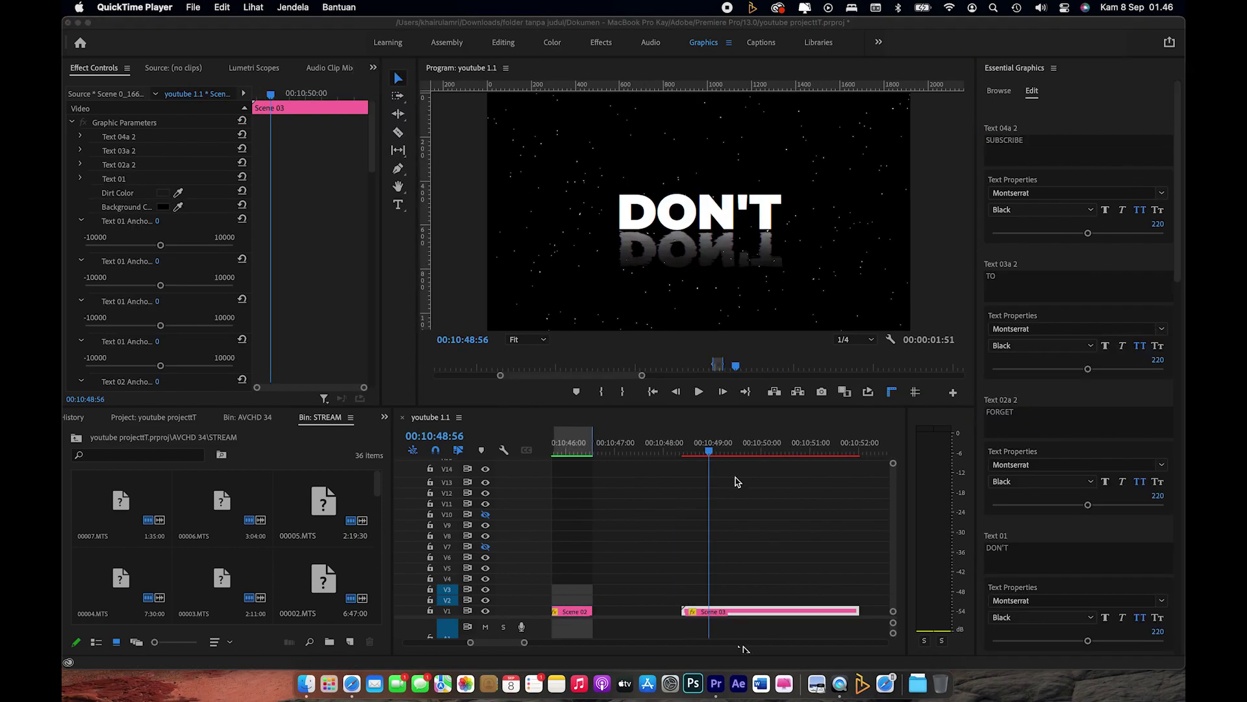
- Review the Scene 03 title's text and colour parameters and set its background colour to a dark red, about 882525
click(736, 509)
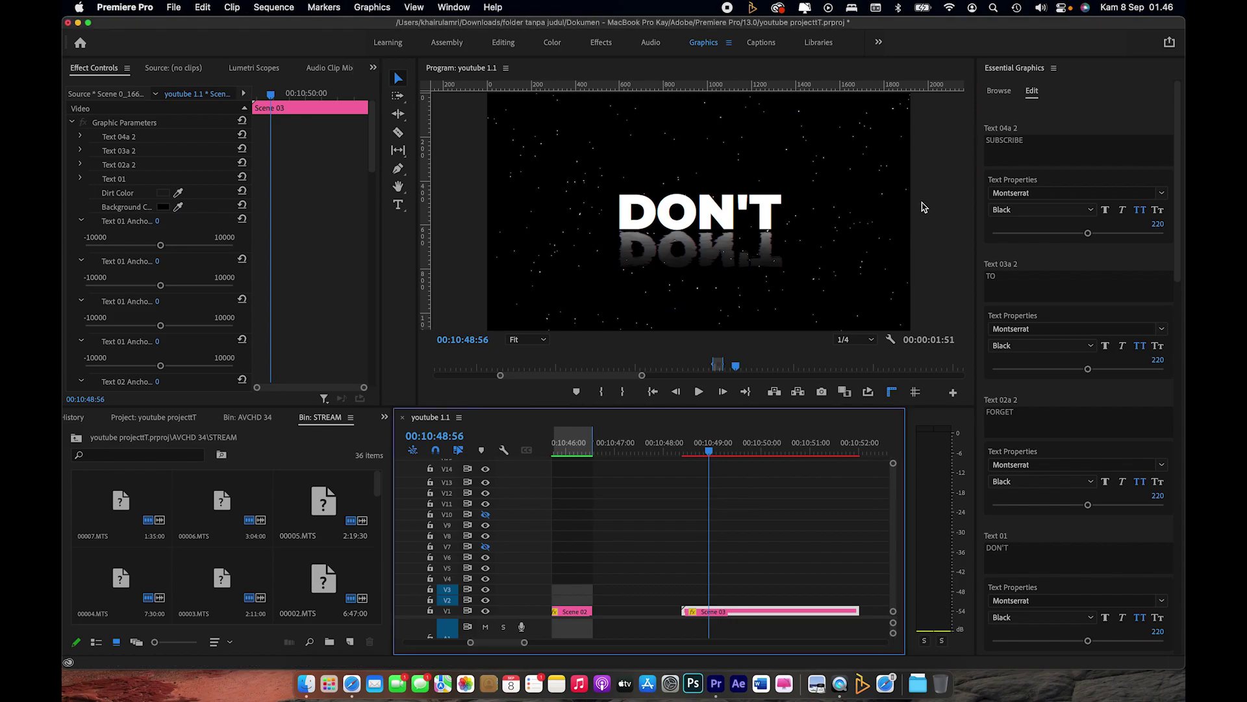
scroll(1072, 156, down, 6)
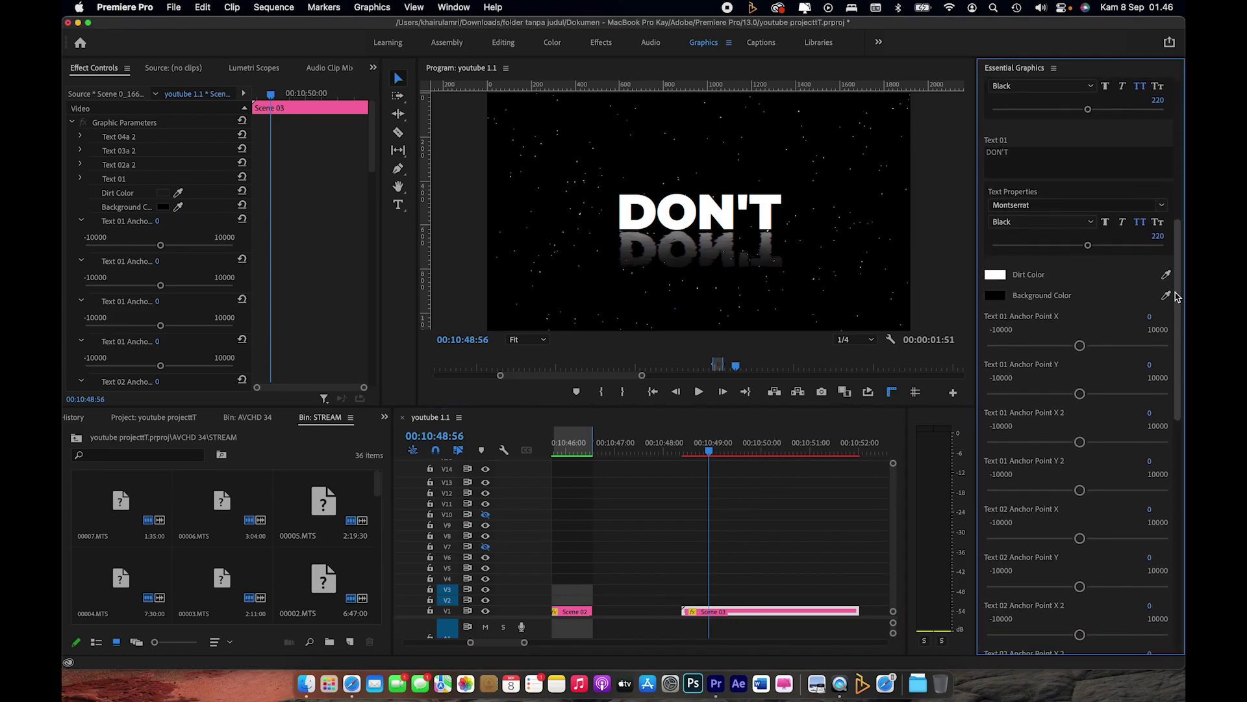
drag(1173, 257, 1175, 155)
scroll(1175, 120, up, 2)
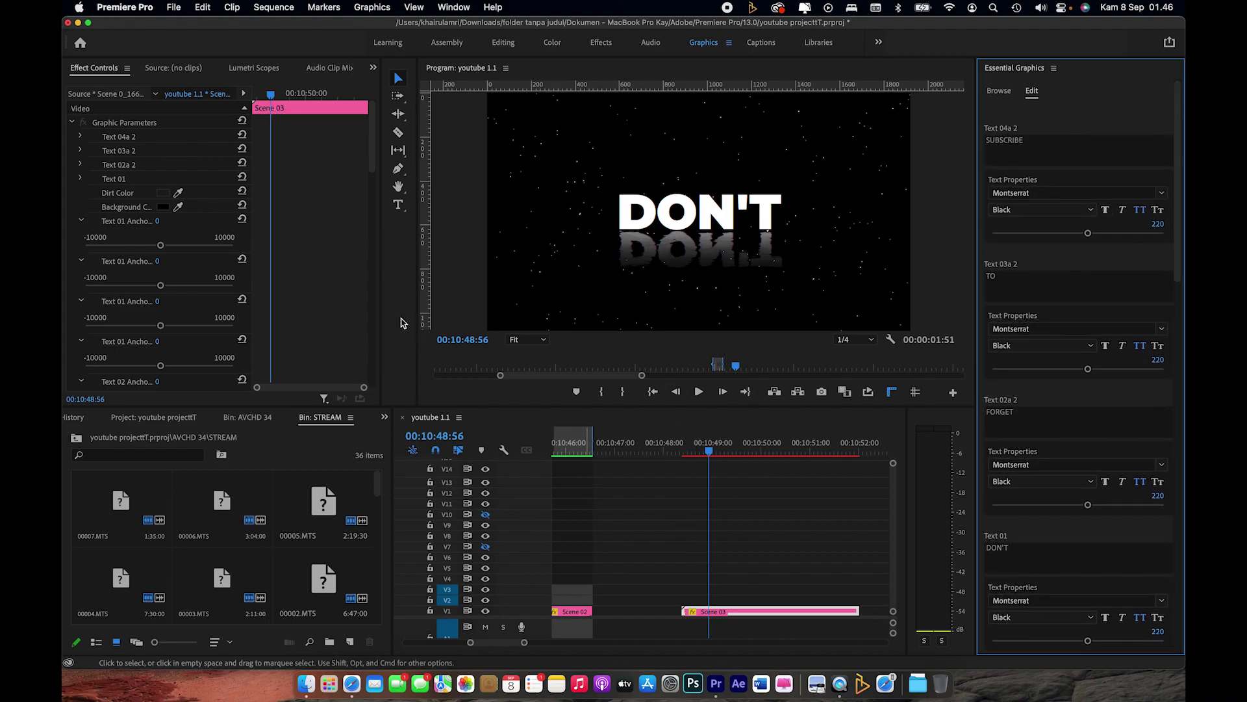
click(162, 207)
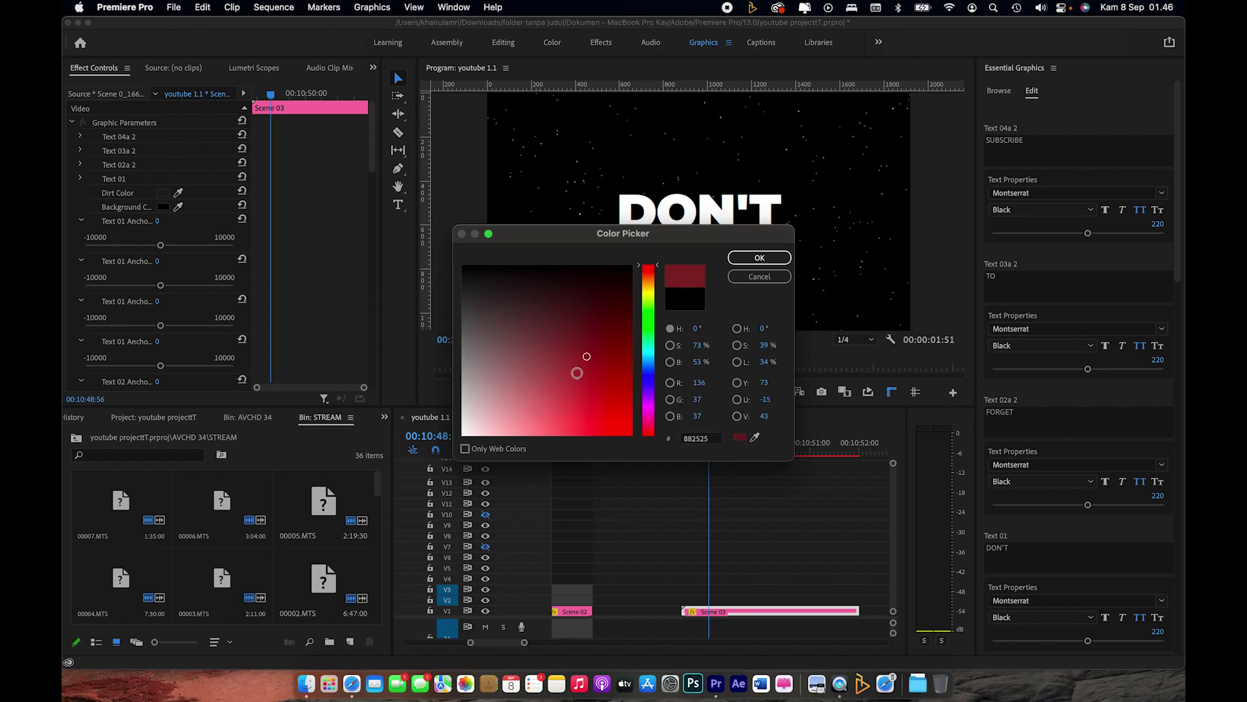
key(Return)
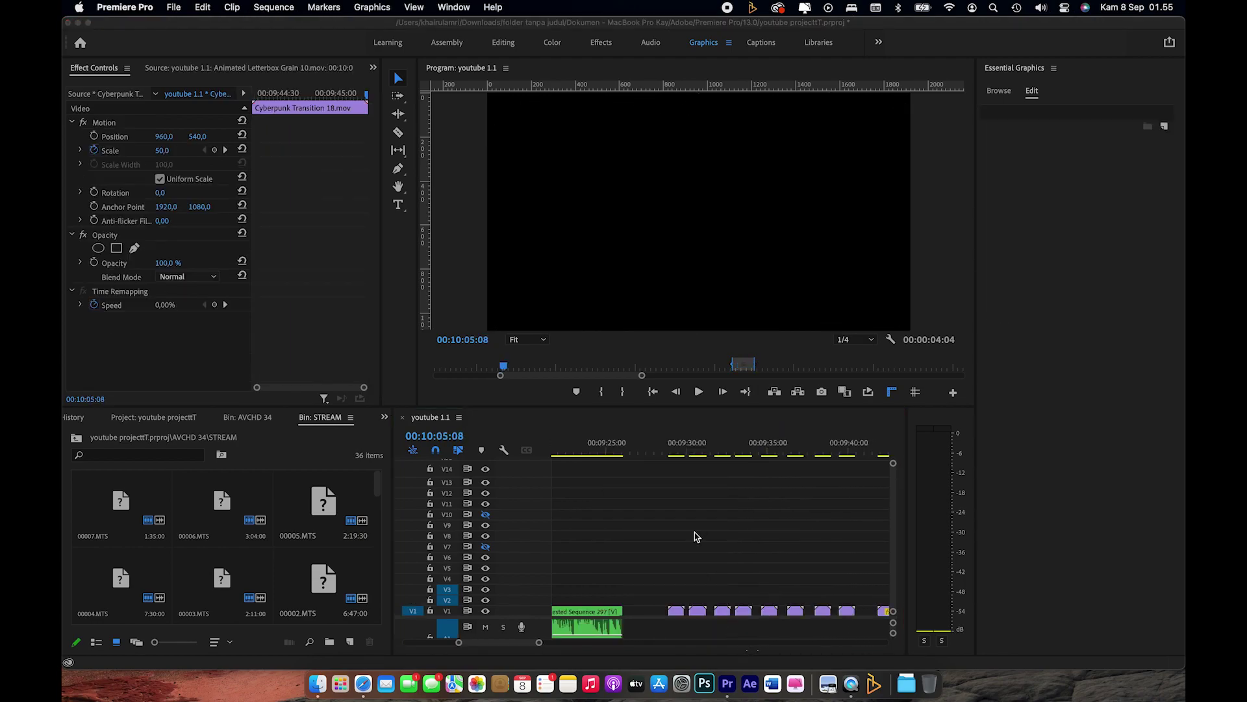
- Scrub through the Cyberpunk transition clips on V1 to preview them
click(696, 536)
scroll(696, 536, up, 5)
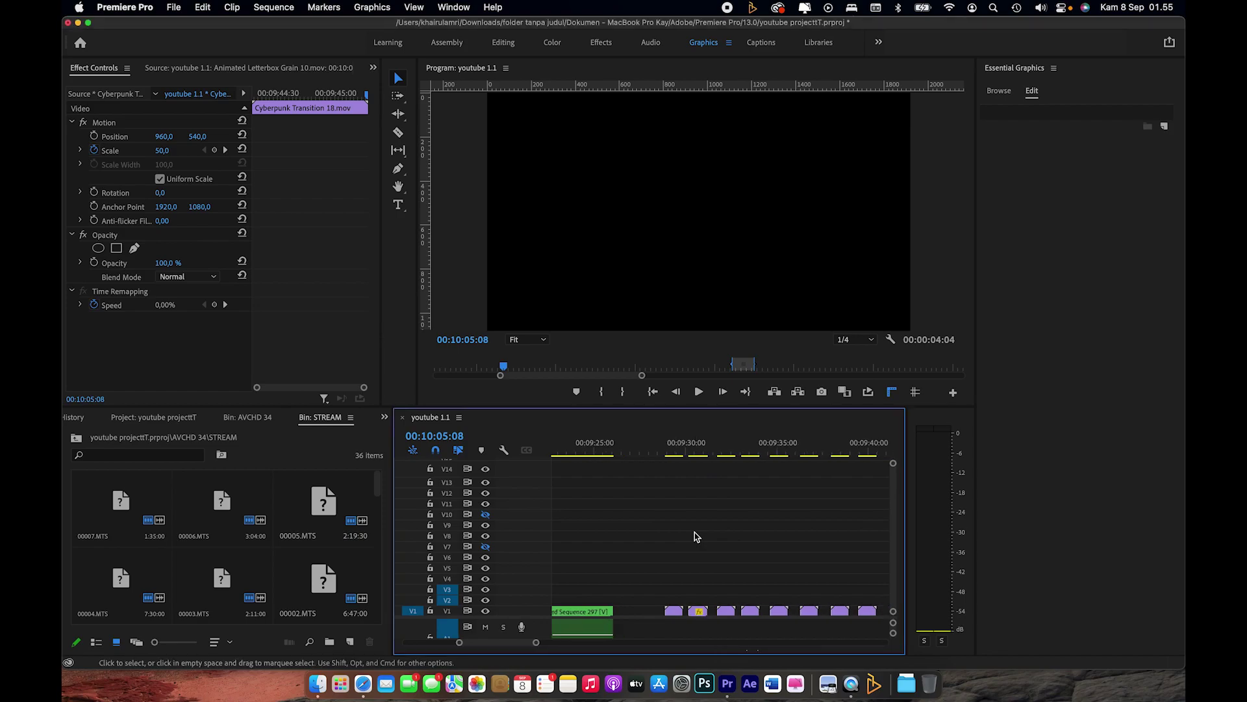
click(634, 450)
drag(634, 454, 763, 455)
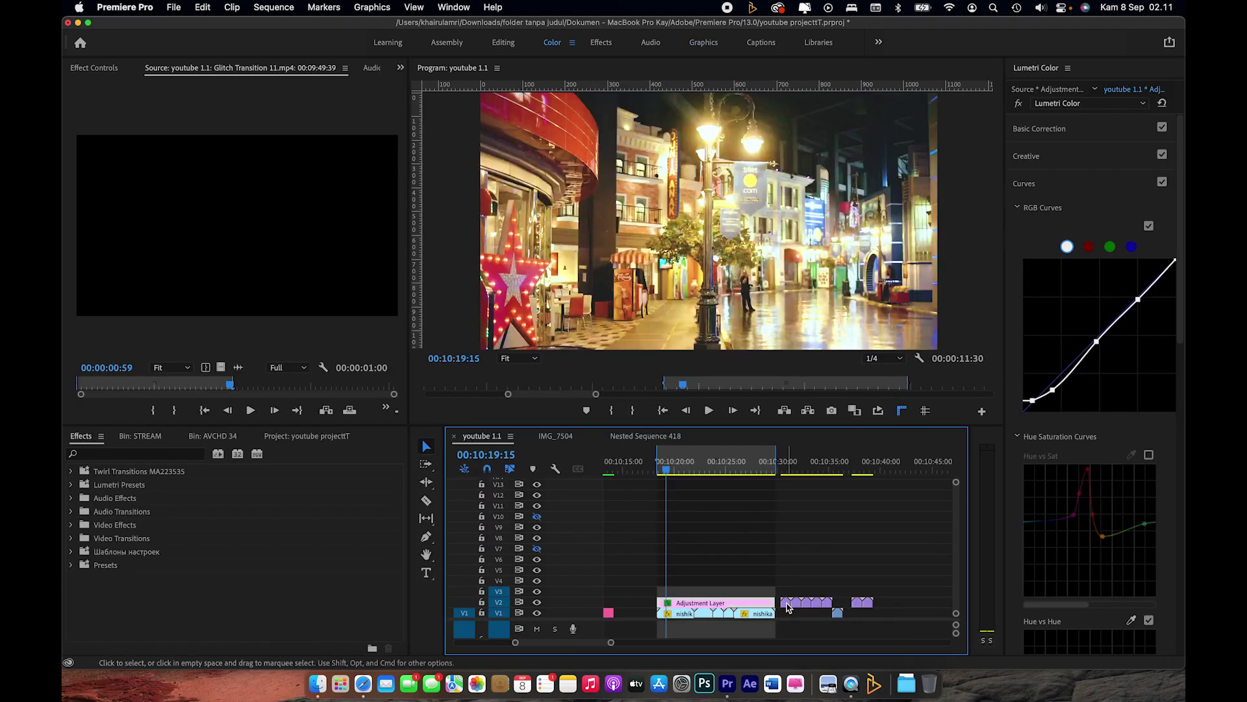
- Place the first Cyberpunk transition clip on V3 above the adjustment layer, centred over the cut between the first two nishika clips
click(788, 606)
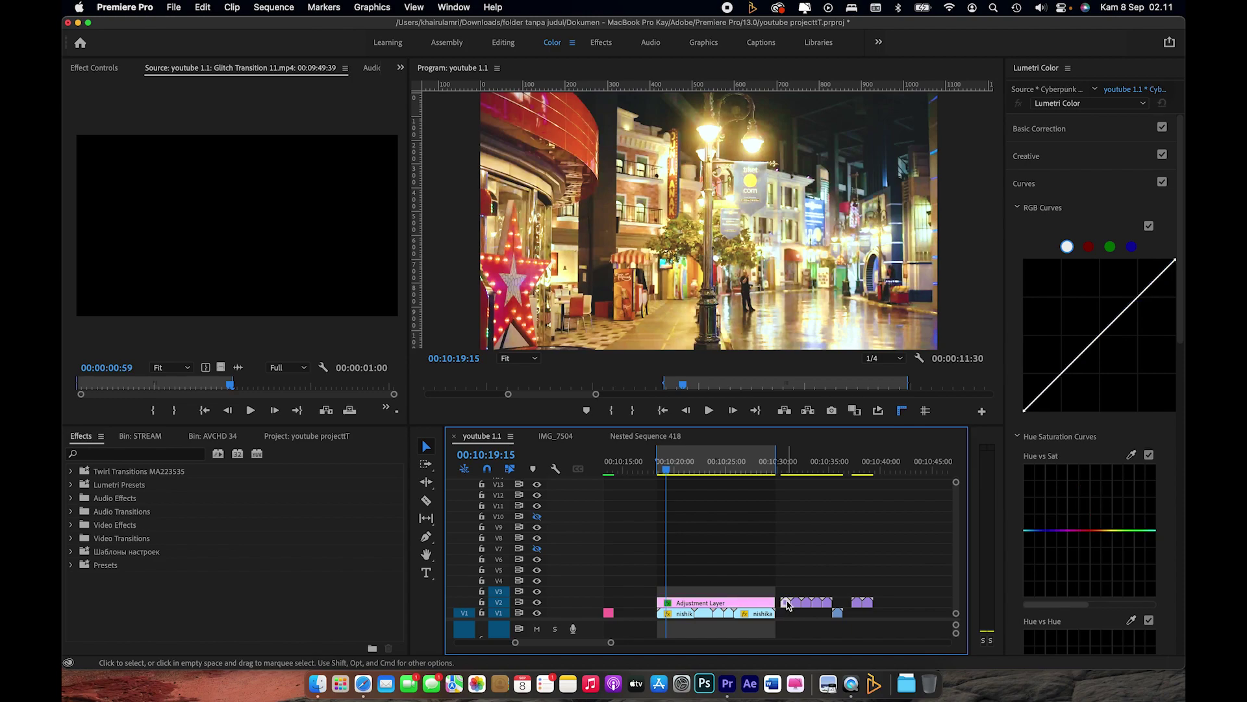
alt+scroll(634, 463, up, 3)
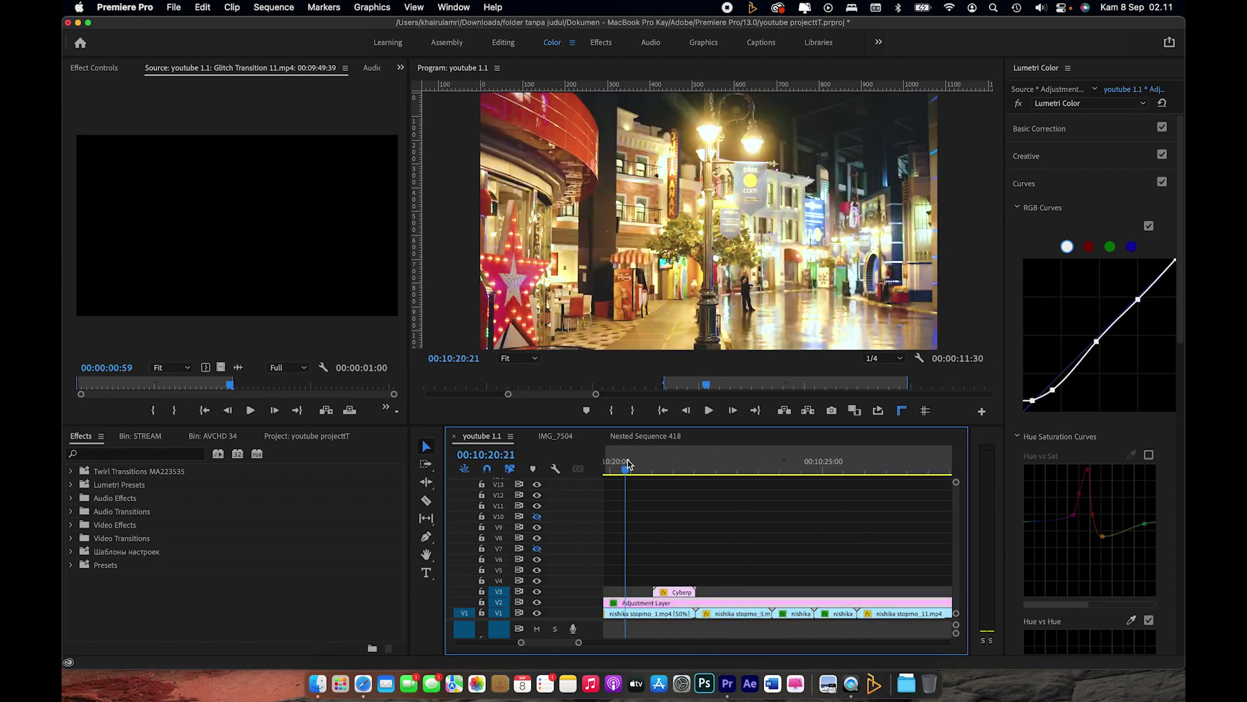
click(635, 464)
drag(674, 592, 693, 592)
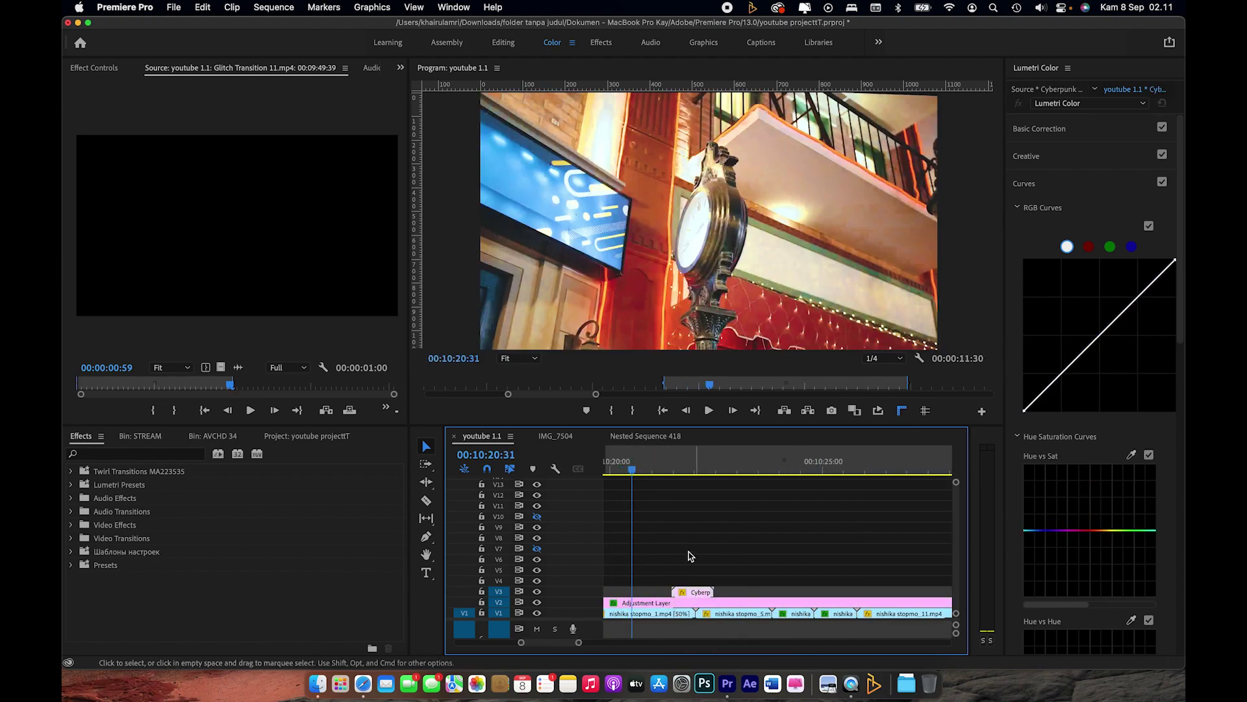
- Scrub through the first Cyberpunk transition on V3 to preview it over the cut
click(670, 465)
click(673, 468)
drag(673, 469, 761, 478)
- Centre the Cyberpunk Transition 07 clip on V3 over the cut between nishika stopmo_5 and nishika stopmo_8
click(777, 592)
key(=)
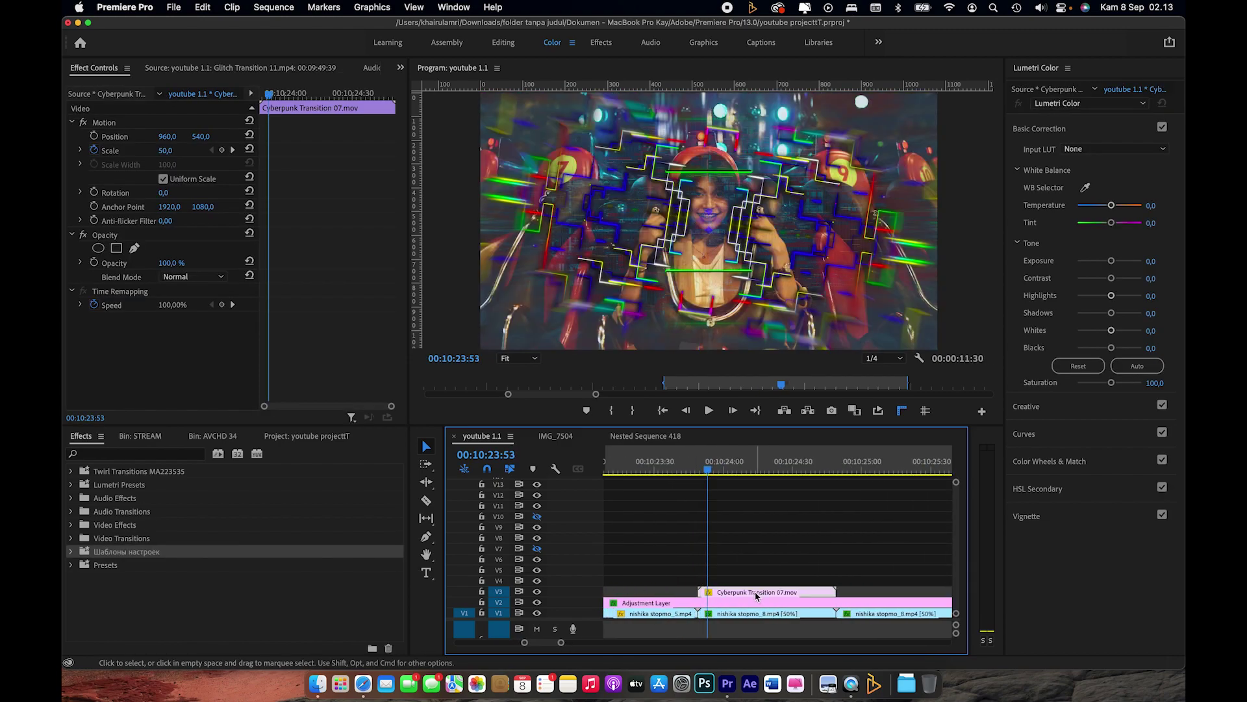
drag(757, 595, 702, 596)
- Set the Cyberpunk Transition 07 clip's blend mode to Linear Dodge (Add) and scrub through the blended transition
click(194, 276)
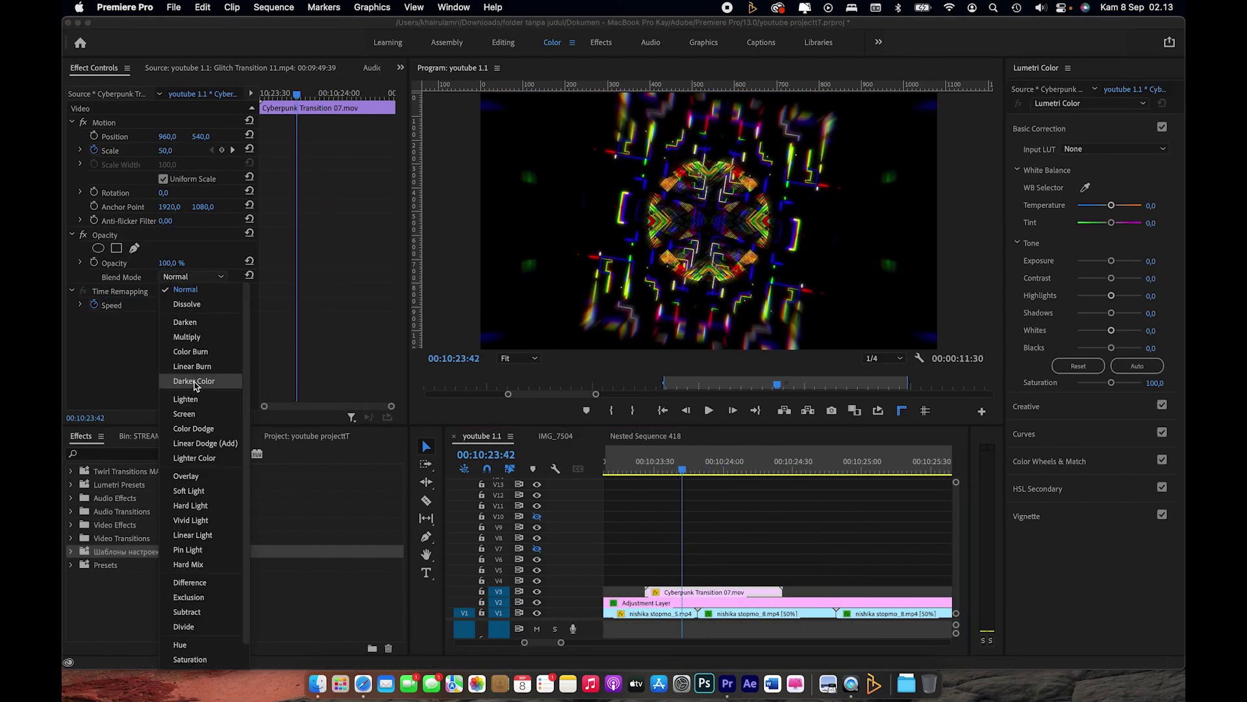
click(189, 338)
click(193, 276)
click(195, 466)
click(193, 276)
click(205, 416)
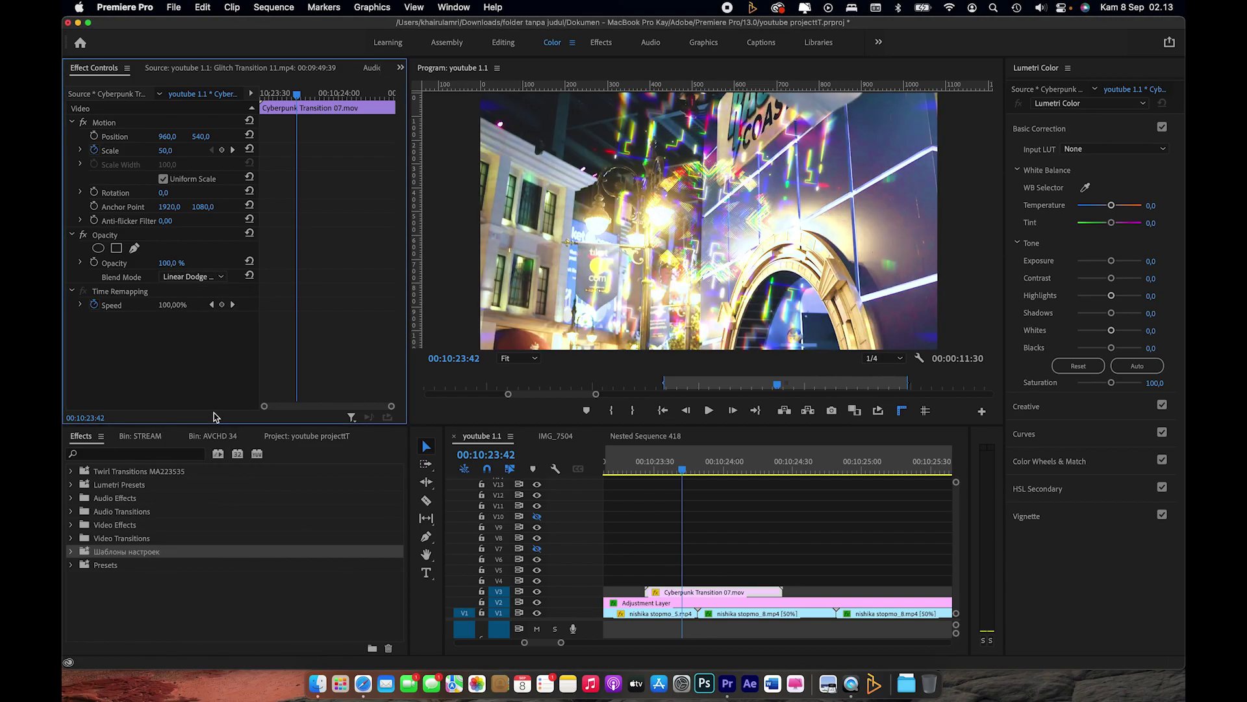
mouse_move(699, 469)
mouse_down()
mouse_move(773, 472)
mouse_move(640, 472)
mouse_move(719, 473)
mouse_move(757, 543)
mouse_move(802, 515)
mouse_up()
- Place another Cyberpunk transition clip on V3 over the cut before nishika stopmo_11 and scrub through it
key(minus)
key(minus)
key(minus)
key(minus)
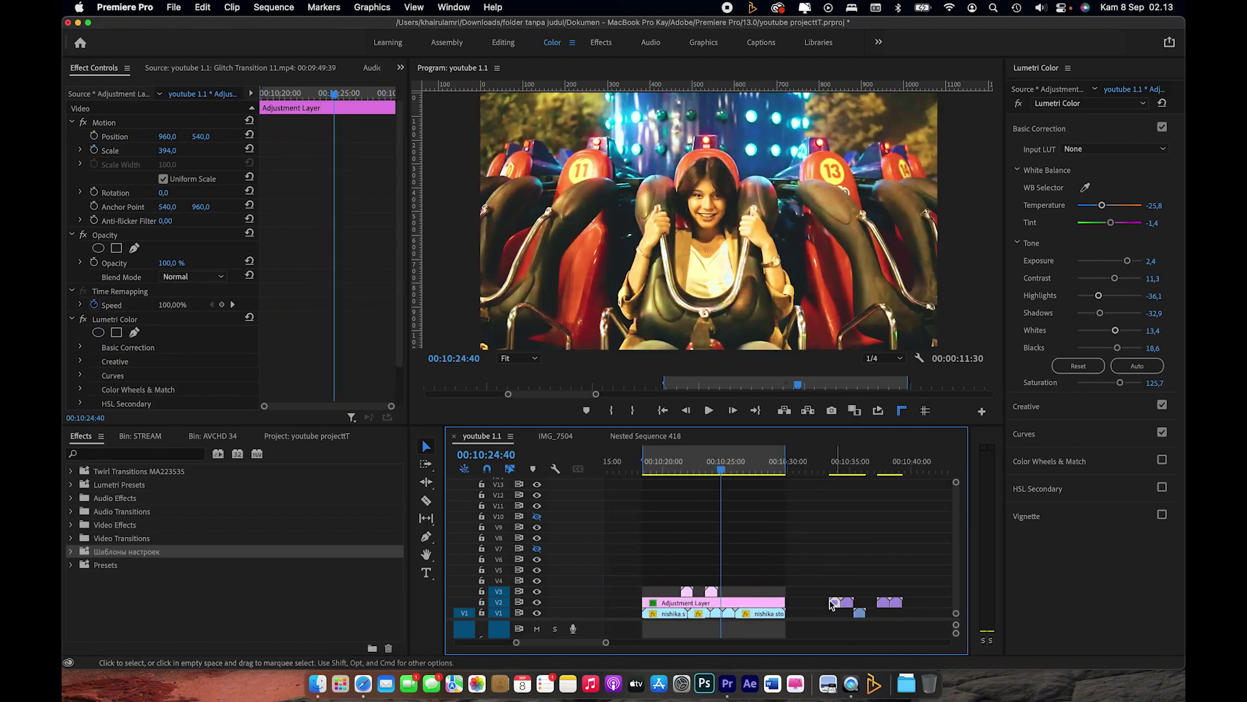
click(837, 604)
key(=)
drag(747, 467, 844, 467)
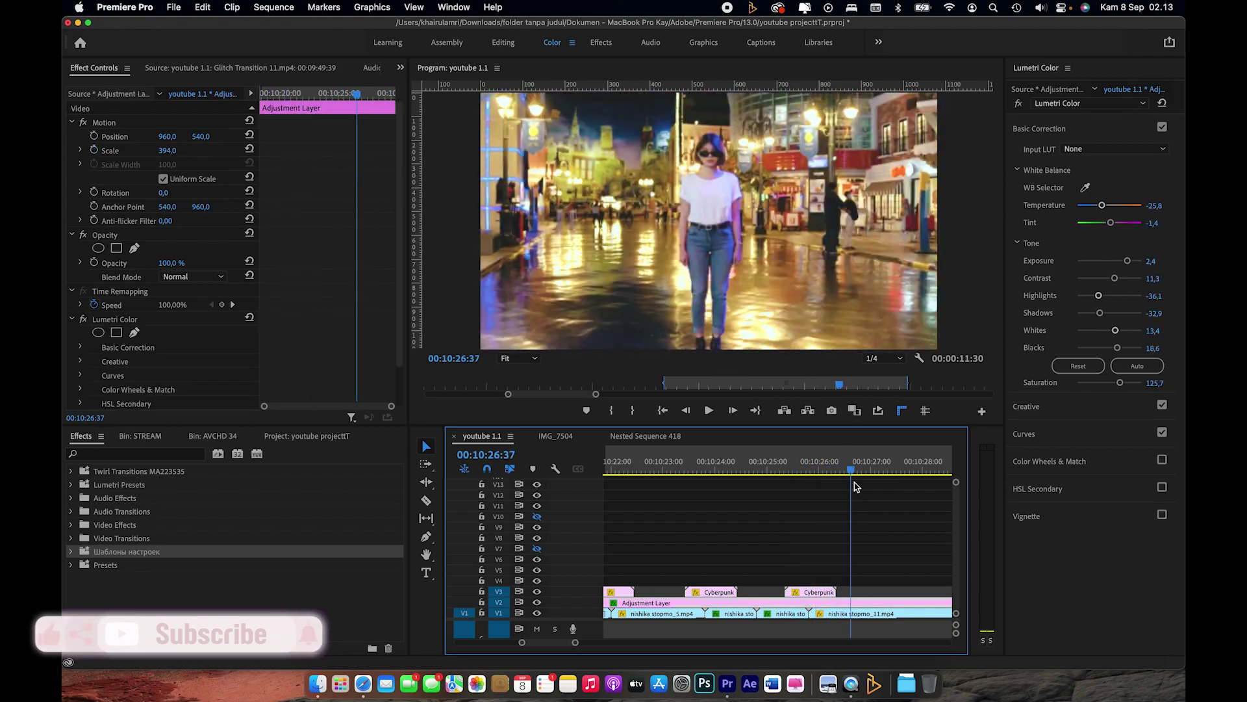
- Place Cyberpunk Transition 13 on V3 so that it straddles the end of the nishika stopmo_11 clip
key(minus)
key(minus)
key(minus)
click(820, 598)
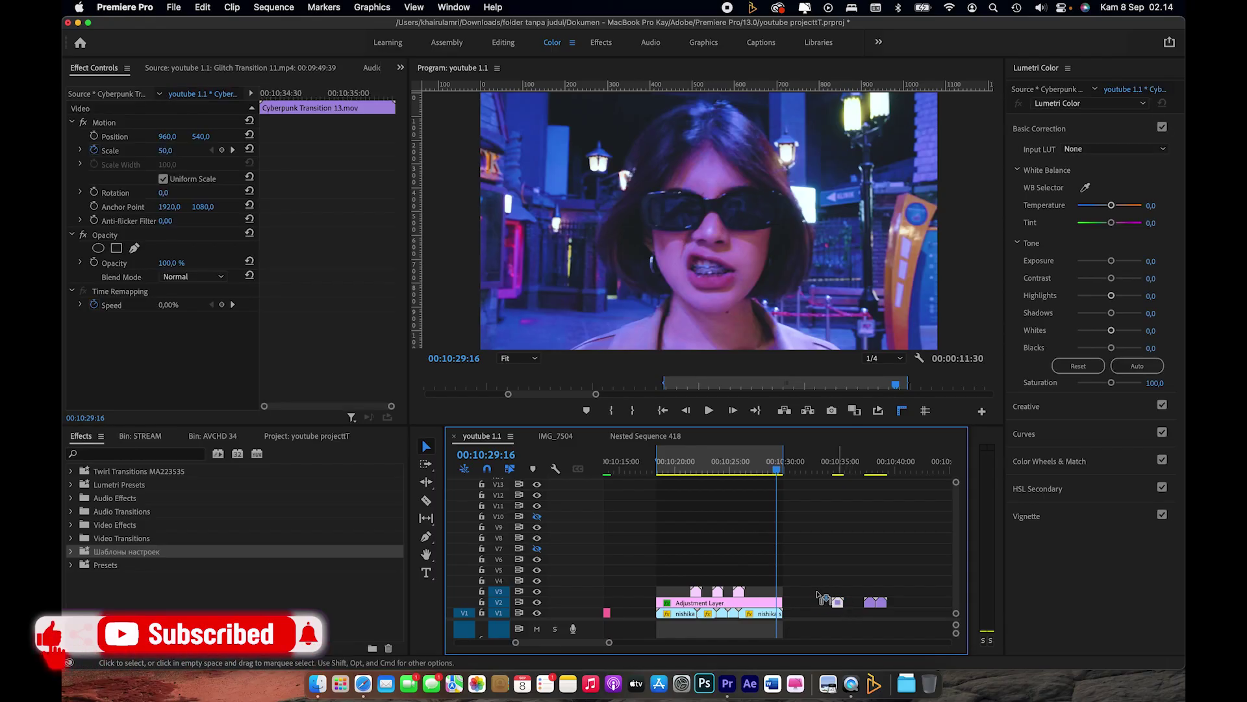
key(equal)
key(equal)
key(equal)
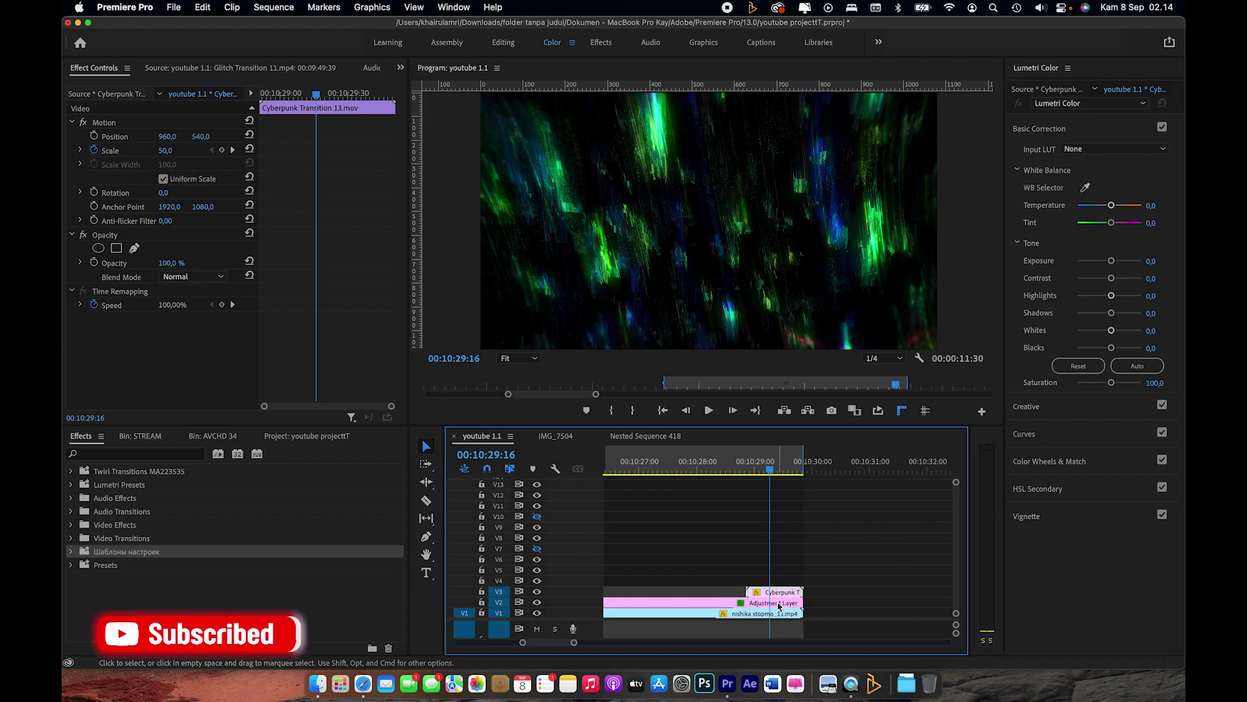
drag(785, 593, 808, 592)
- Split Cyberpunk Transition 13 at the end of the adjustment layer and scrub into its second part
key(c)
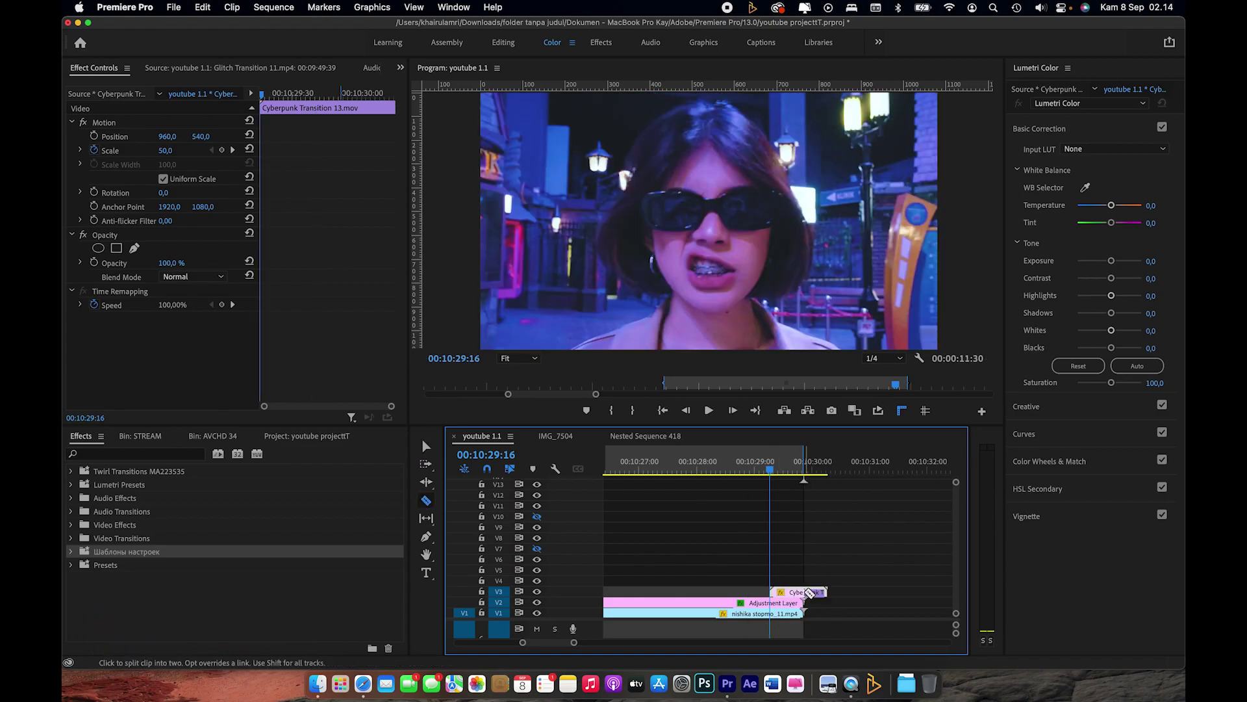
click(806, 593)
key(v)
drag(771, 469, 810, 470)
- Move the overhanging second part of Cyberpunk Transition 13 to V3 at the start of nishika stopmo_1 and scrub through it
click(817, 592)
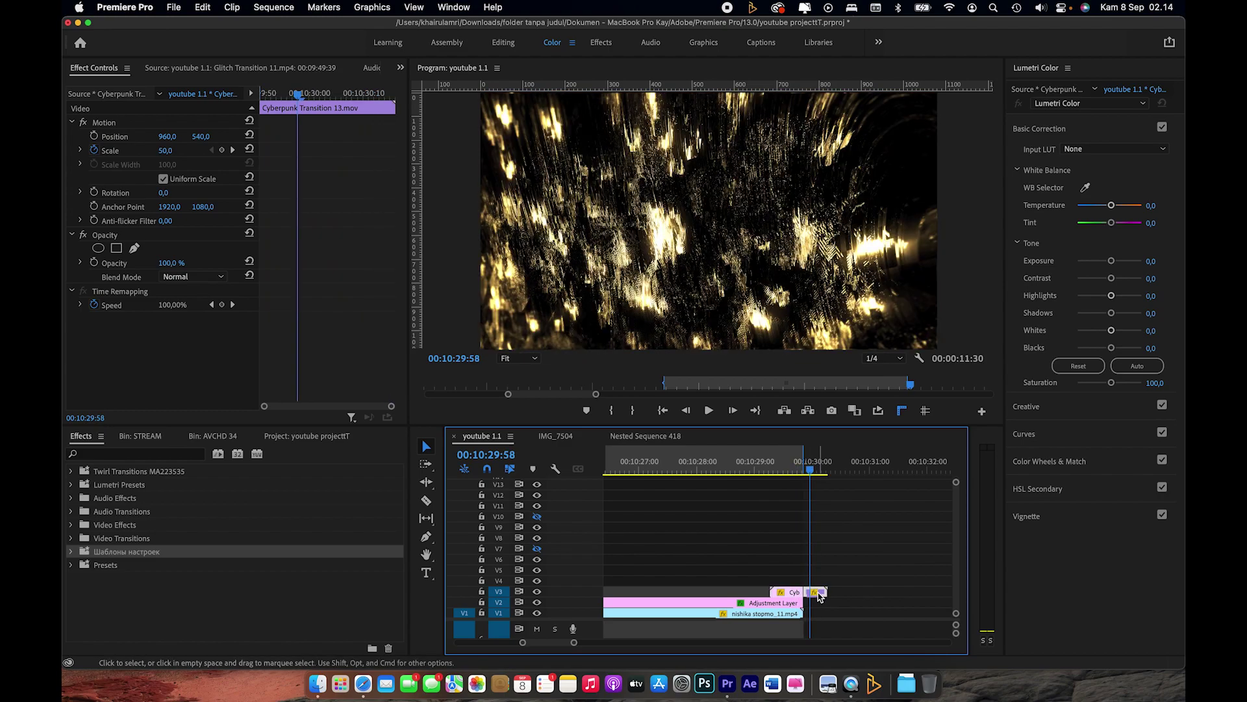
key(Delete)
key(Up)
click(696, 613)
drag(693, 613, 734, 593)
key(=)
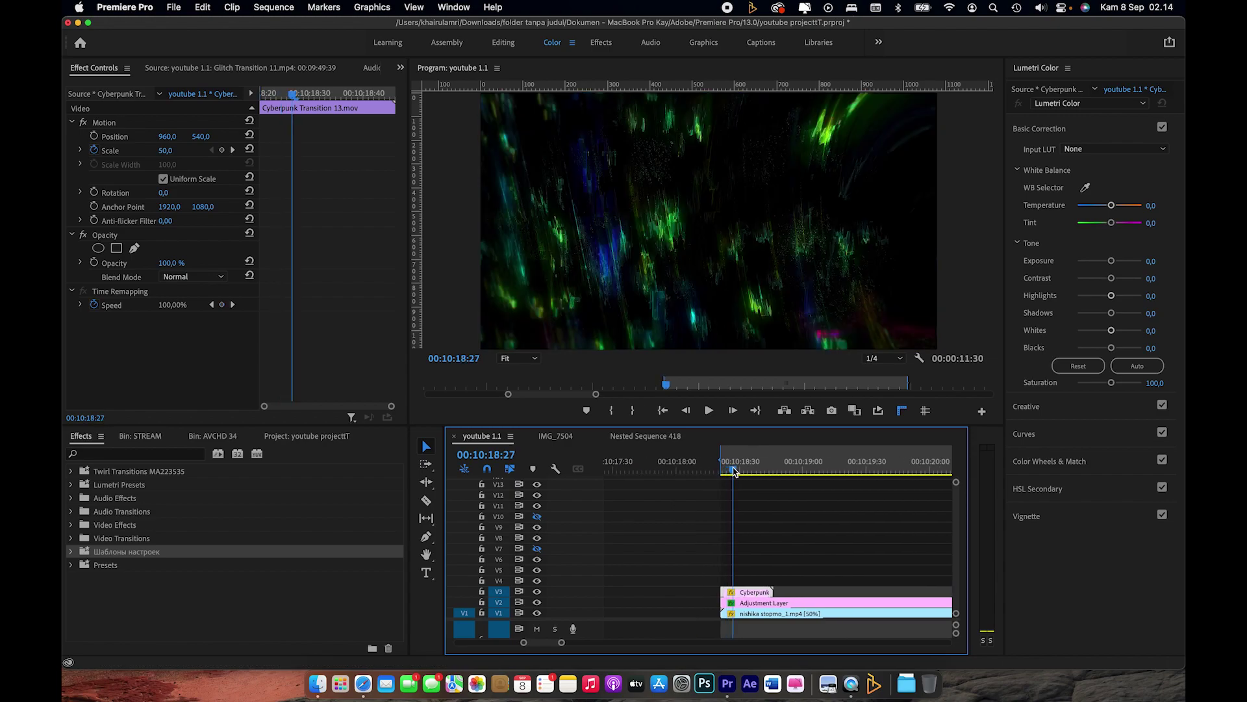
drag(744, 472, 786, 470)
key(-)
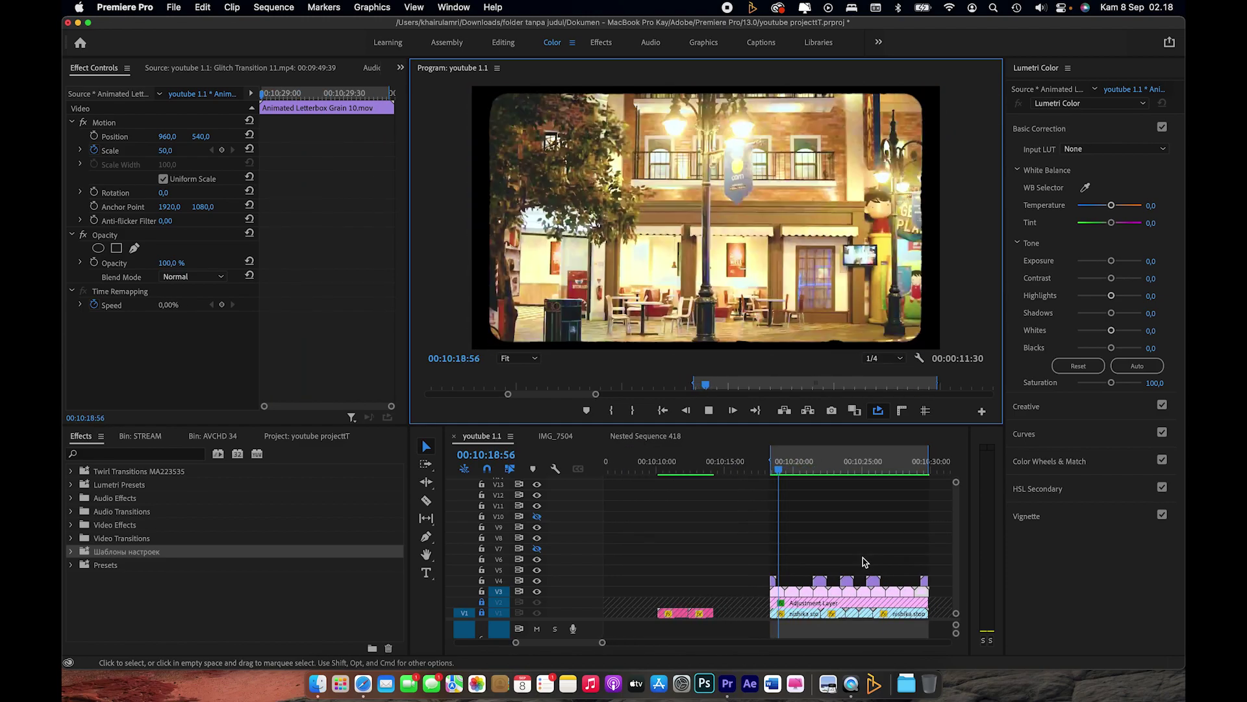
- Stop the preview playback of the nishika sequence with its transitions and letterbox grain overlay
key(space)
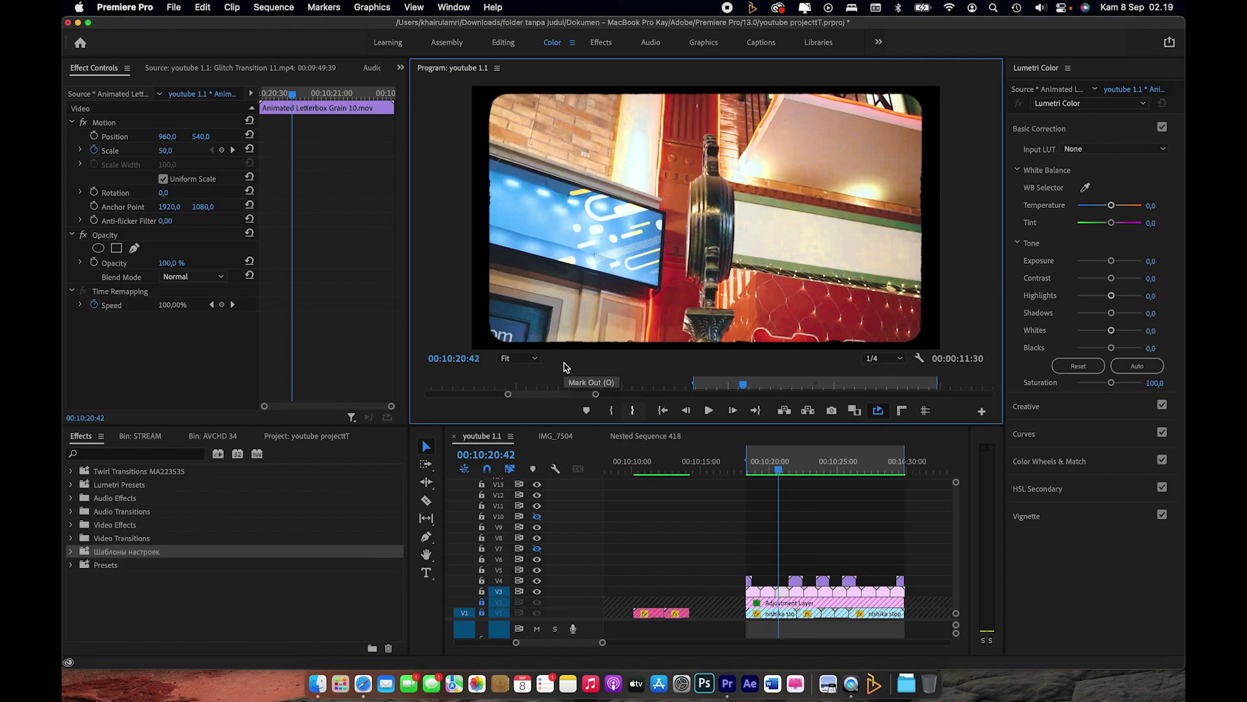